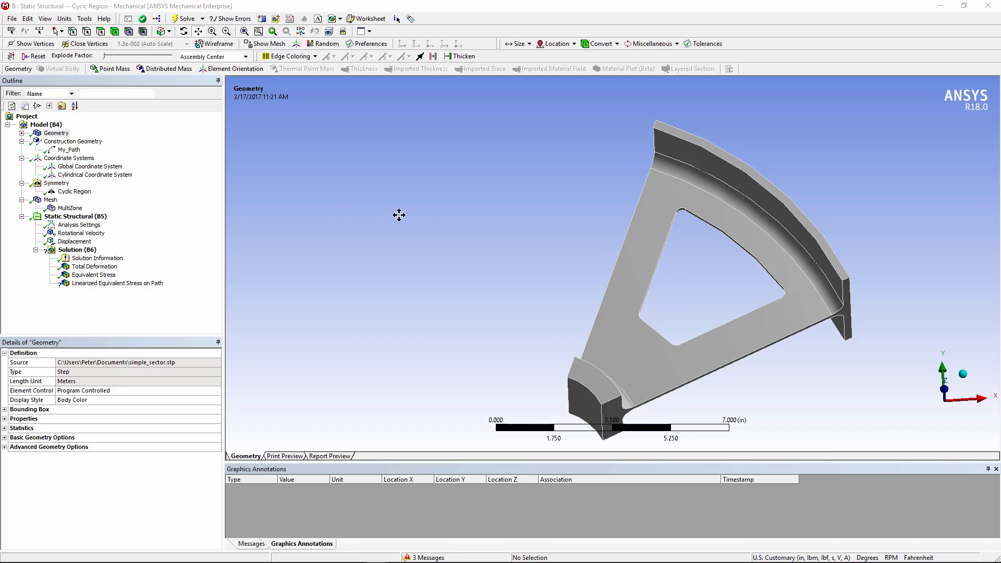
- Examine the global and cylindrical coordinate systems and the placement of My_Path at the cutout's corner fillet
left_click(83, 158)
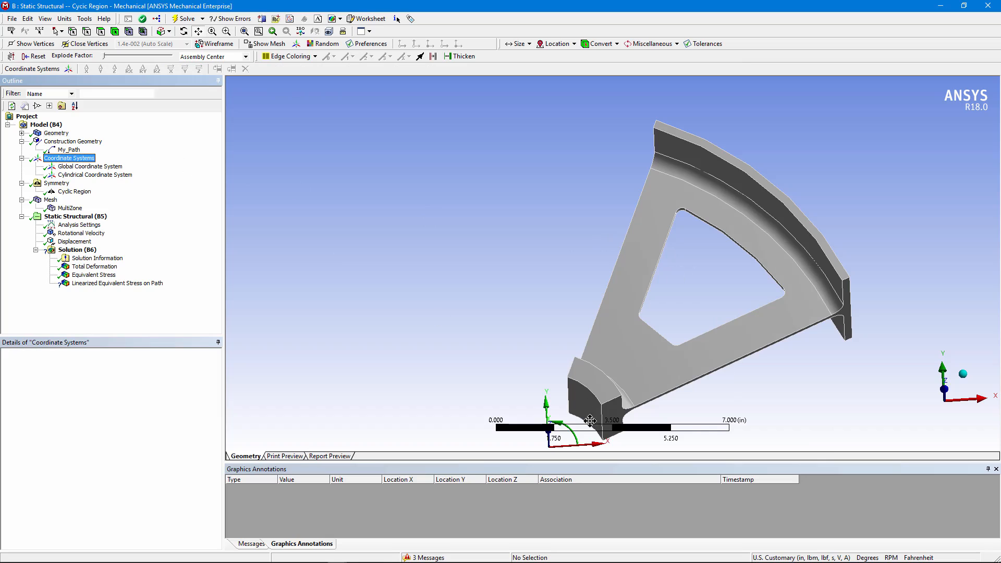
middle_click_drag(572, 437, 476, 364)
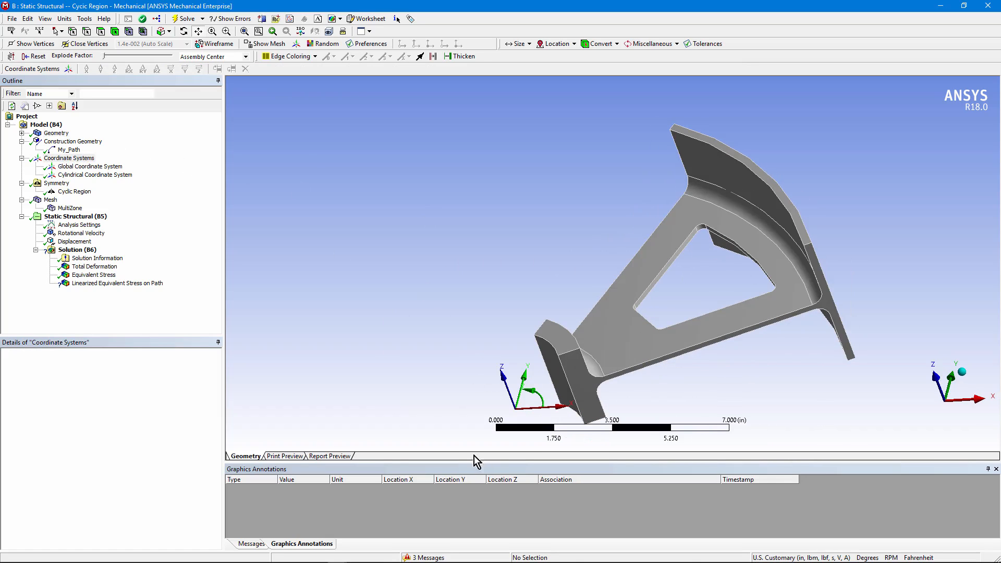
left_click(98, 167)
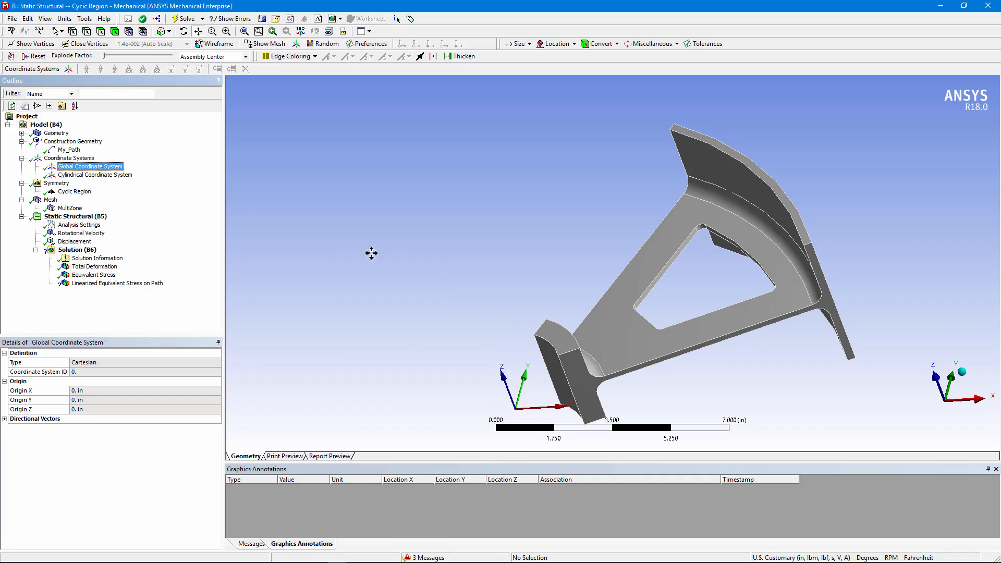
left_click(111, 175)
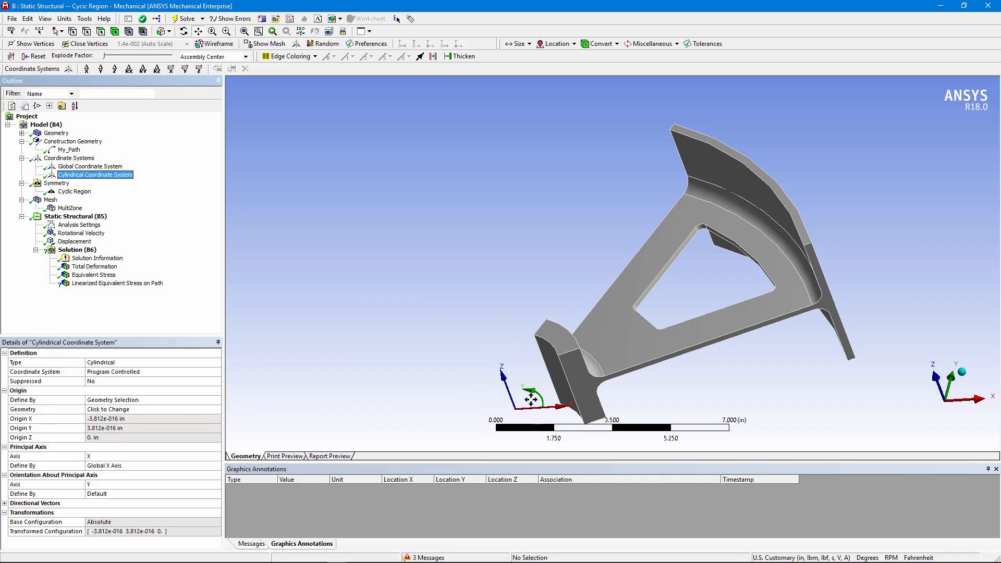
middle_click_drag(527, 392, 552, 399)
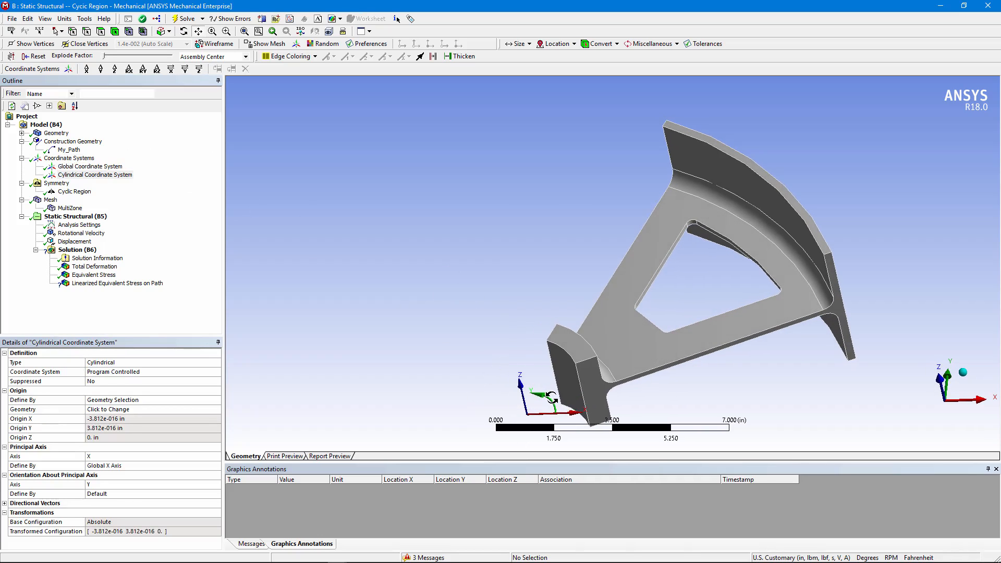
left_click(70, 151)
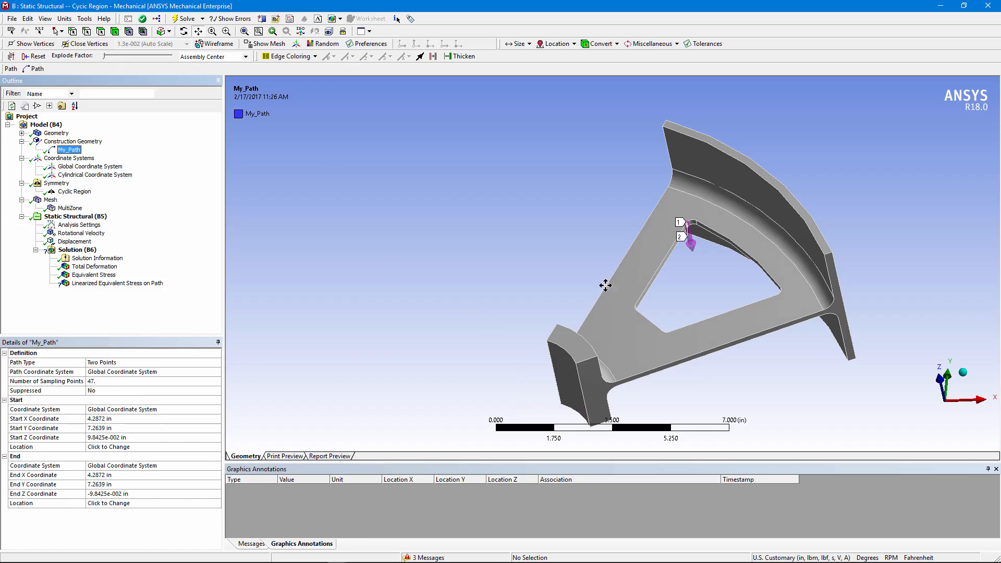
right_click_drag(671, 209, 710, 244)
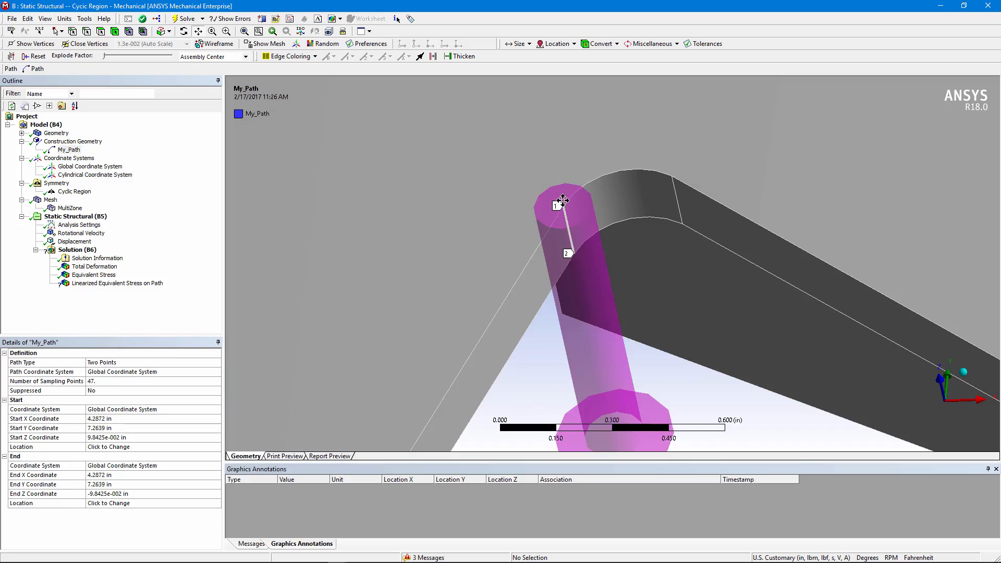
- Review the Cyclic Region symmetry definition, viewing its low and high boundary faces on the sector
left_click(56, 183)
left_click(244, 31)
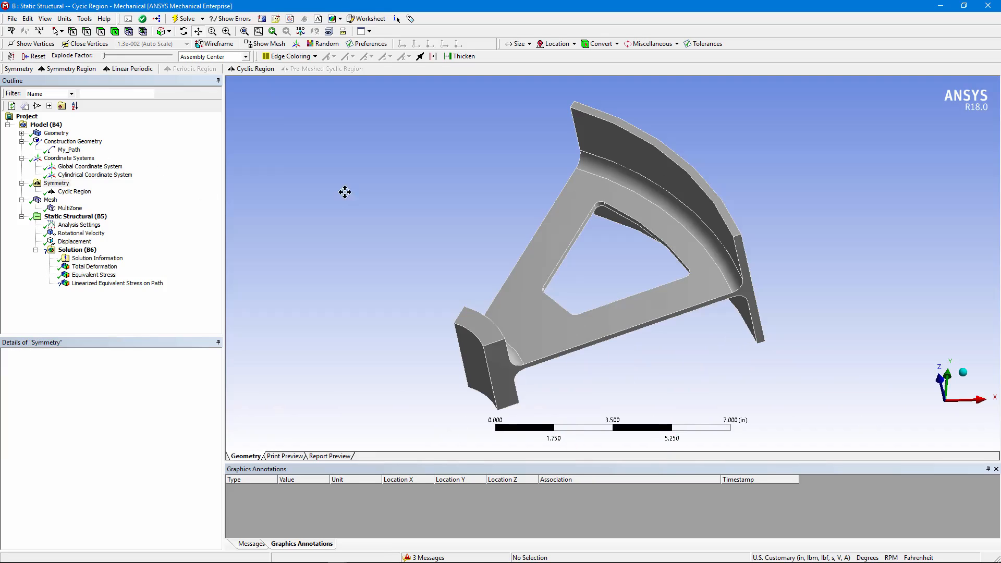
left_click(75, 192)
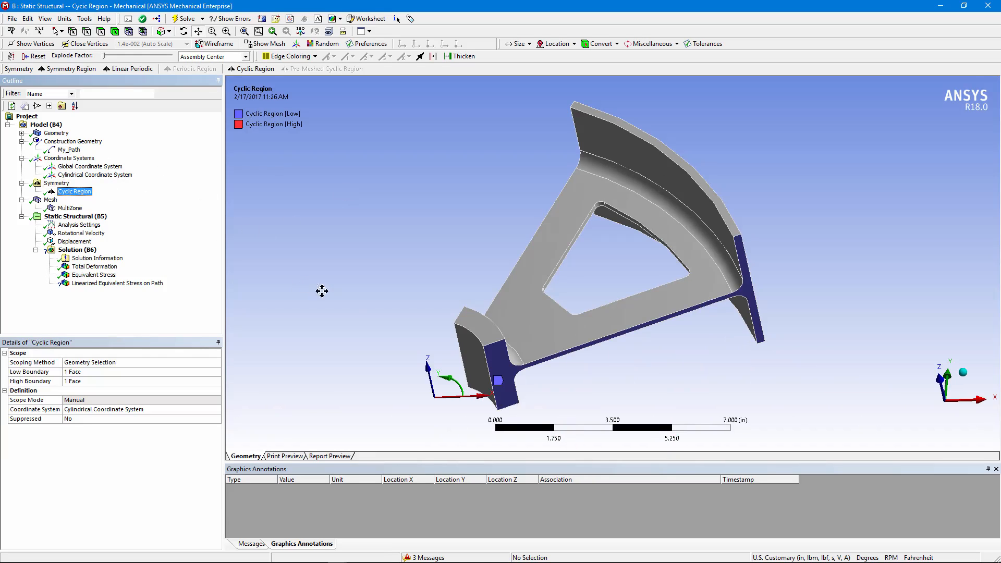
mouse_move(350, 304)
middle_mouse_down()
mouse_move(362, 304)
mouse_move(344, 310)
middle_mouse_up()
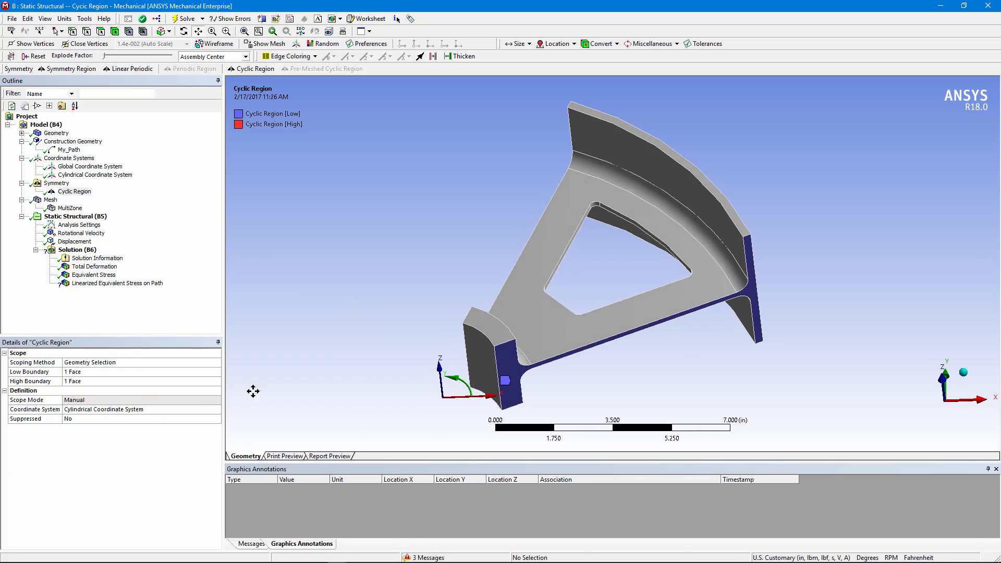
middle_click_drag(422, 385, 483, 394)
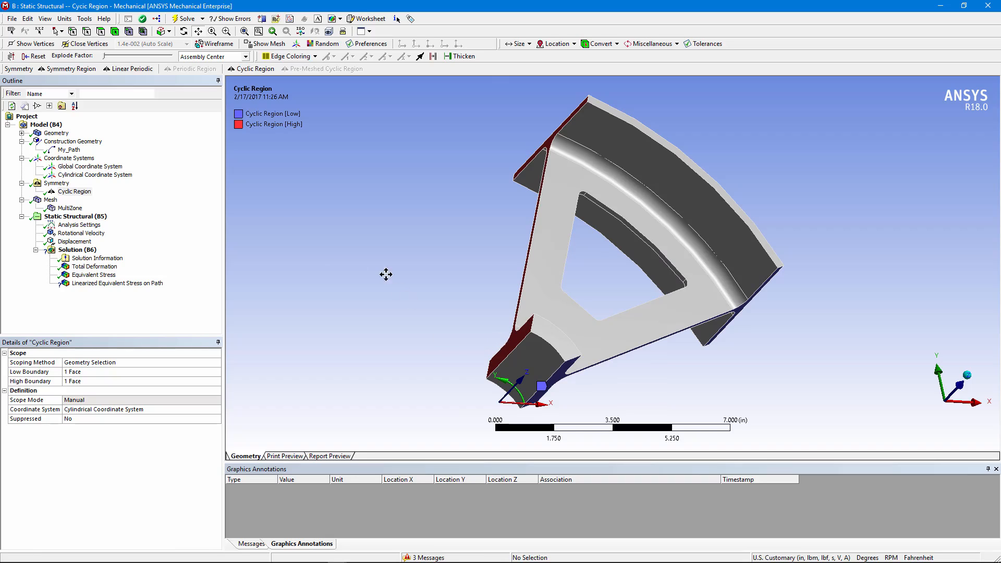
- Inspect the sector's mesh from several angles and review the MultiZone method settings
left_click(50, 201)
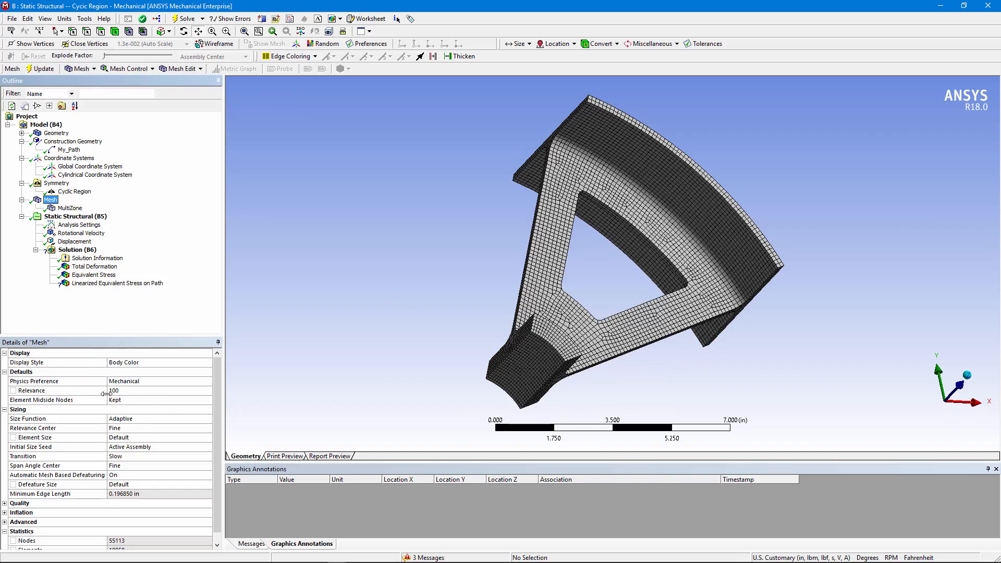
left_click(63, 209)
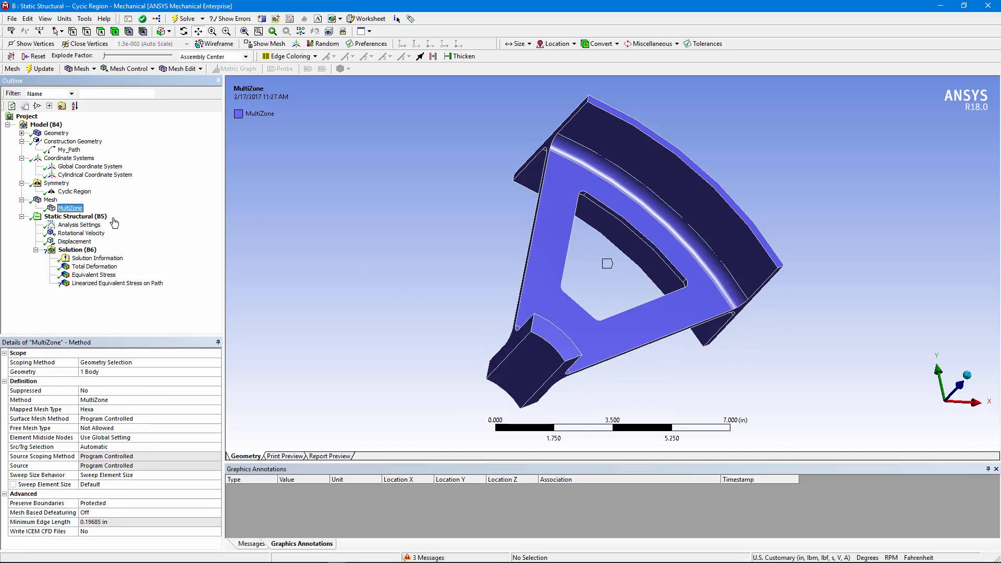
middle_click_drag(490, 287, 418, 278)
left_click(51, 201)
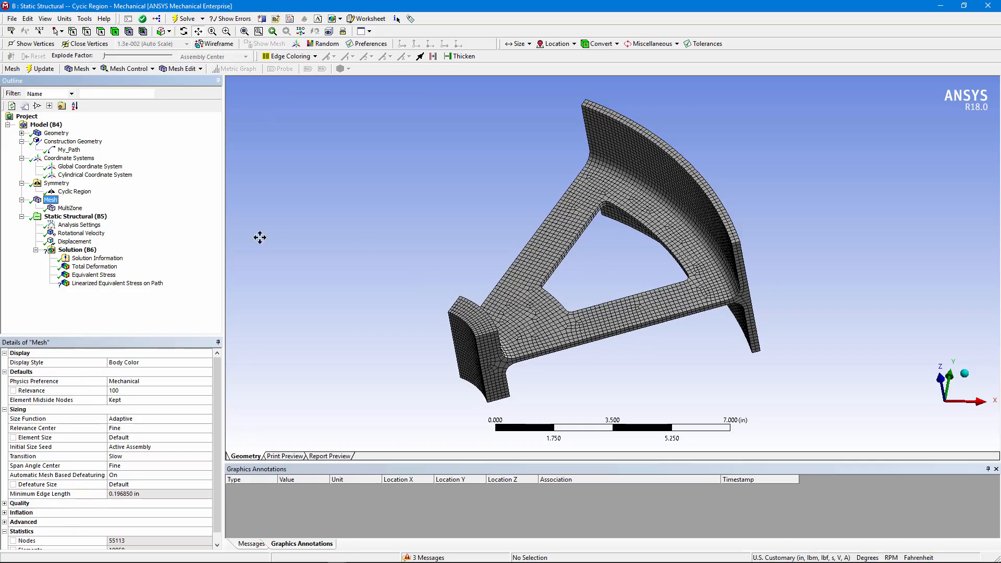
middle_click_drag(578, 280, 612, 278)
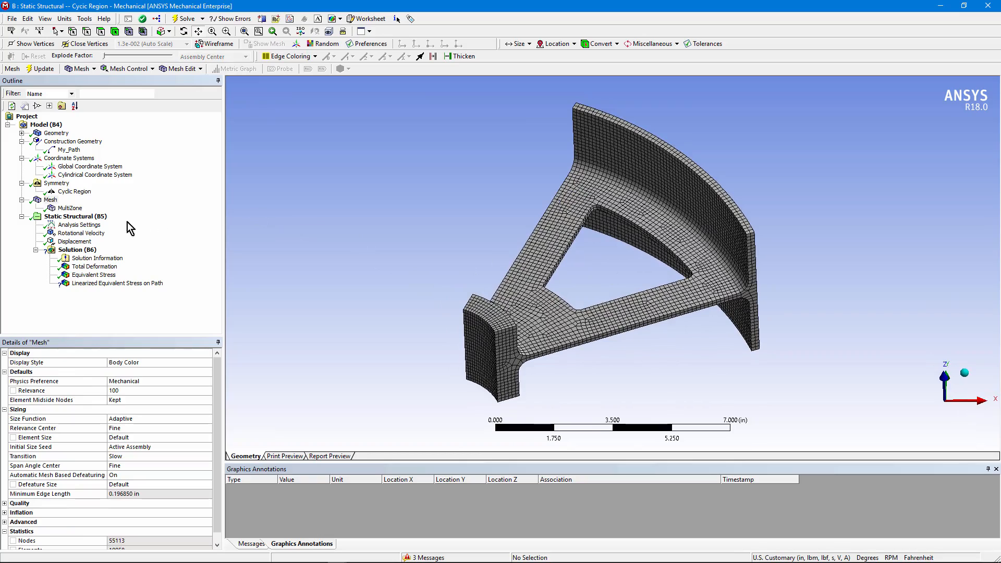
- Review the Rotational Velocity load and the Displacement support applied to a vertex at the sector's hub
left_click(87, 234)
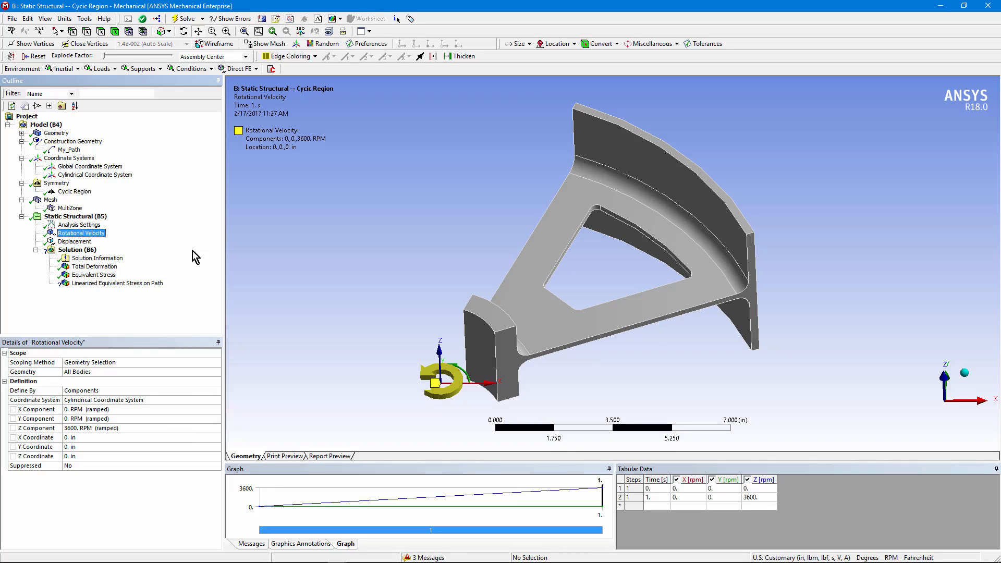
left_click(85, 242)
mouse_move(398, 365)
middle_mouse_down()
mouse_move(437, 361)
mouse_move(488, 388)
middle_mouse_up()
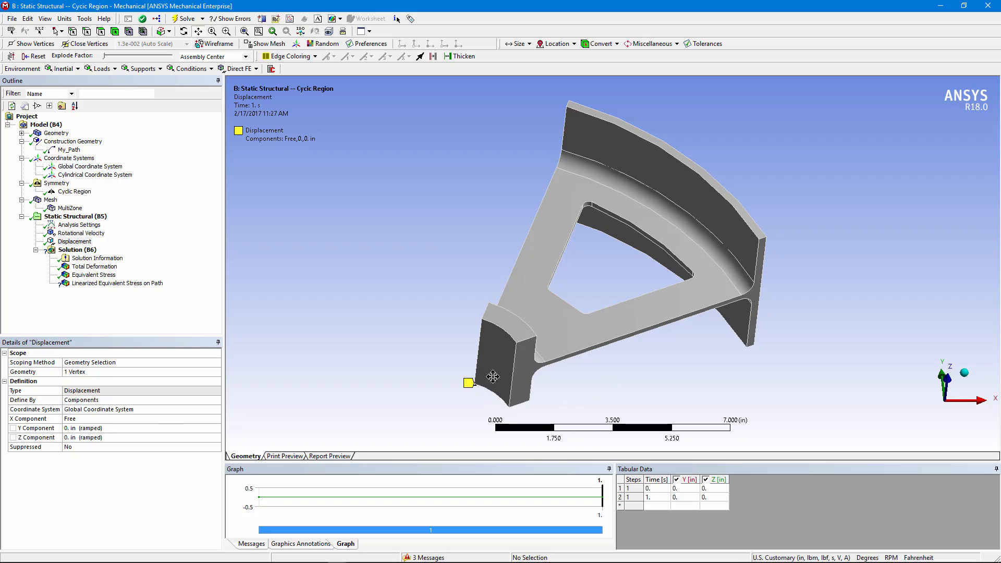
mouse_move(482, 423)
middle_mouse_down()
mouse_move(536, 422)
mouse_move(486, 424)
mouse_move(524, 426)
middle_mouse_up()
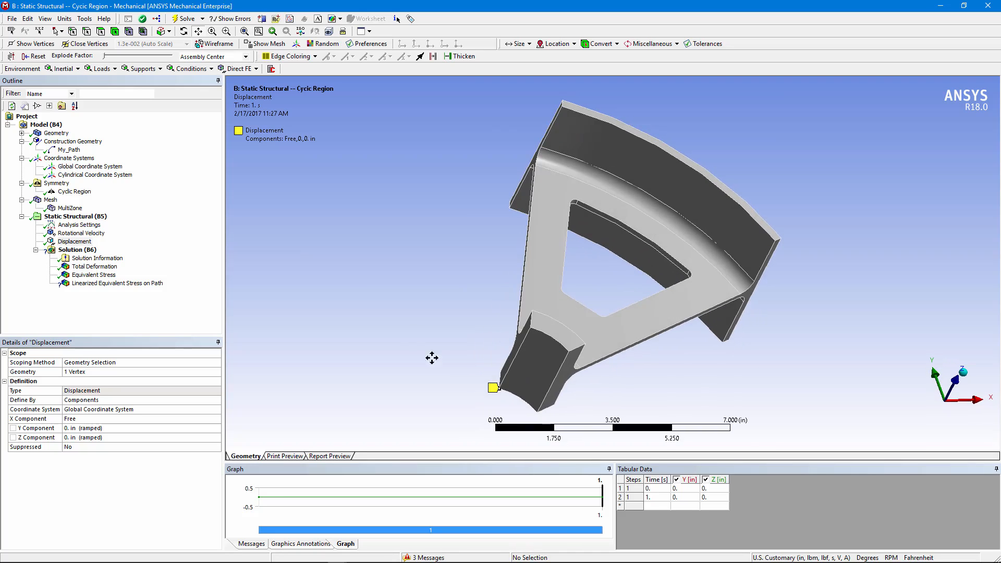
- Compare the Cyclic Region definition with the Total Deformation result, fitting the fully expanded wheel in view
left_click(73, 192)
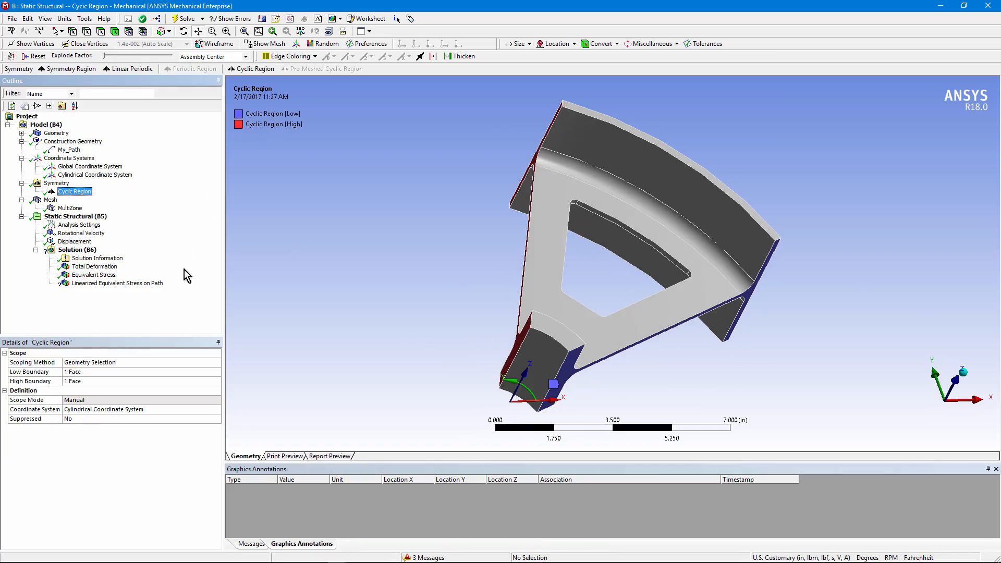
left_click(95, 267)
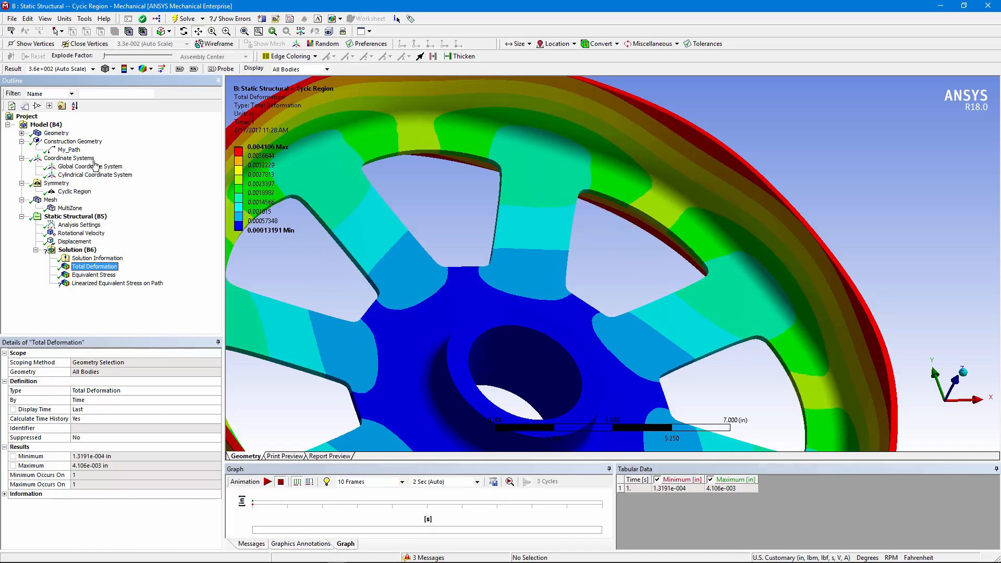
left_click(75, 191)
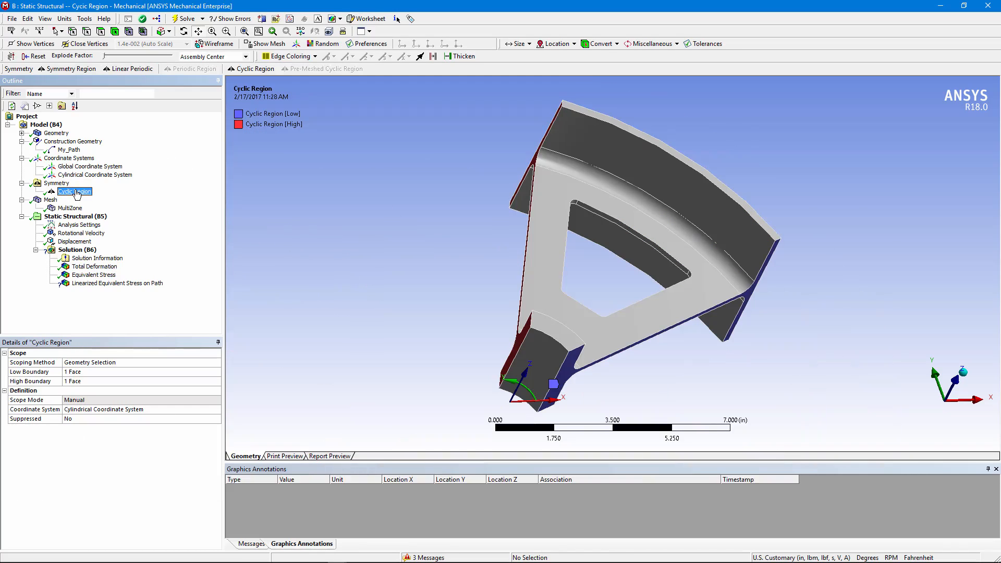
left_click(89, 267)
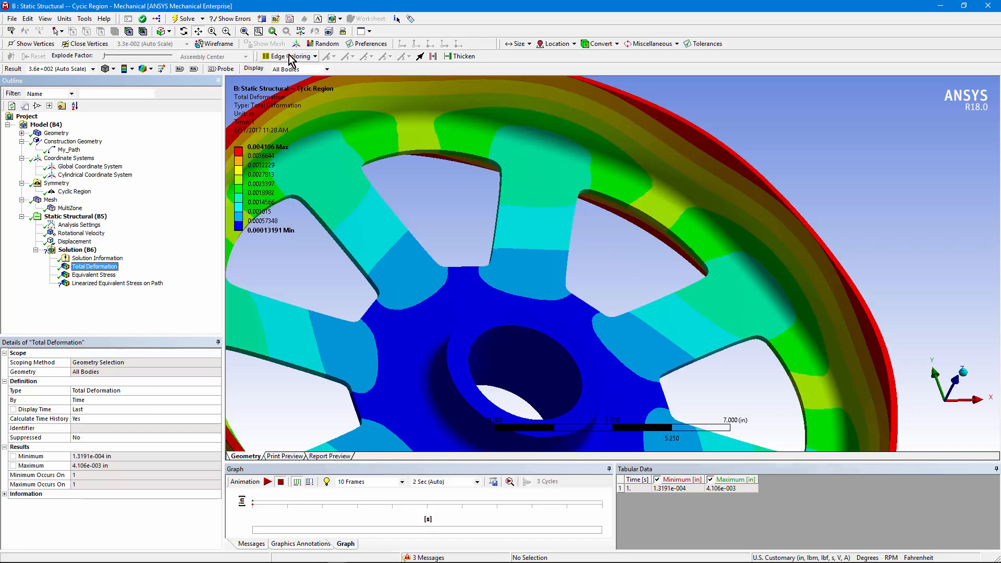
left_click(244, 32)
left_click_drag(642, 289, 408, 271)
- View the Equivalent Stress result on the full wheel and compare it with the single-sector geometry
left_click(114, 275)
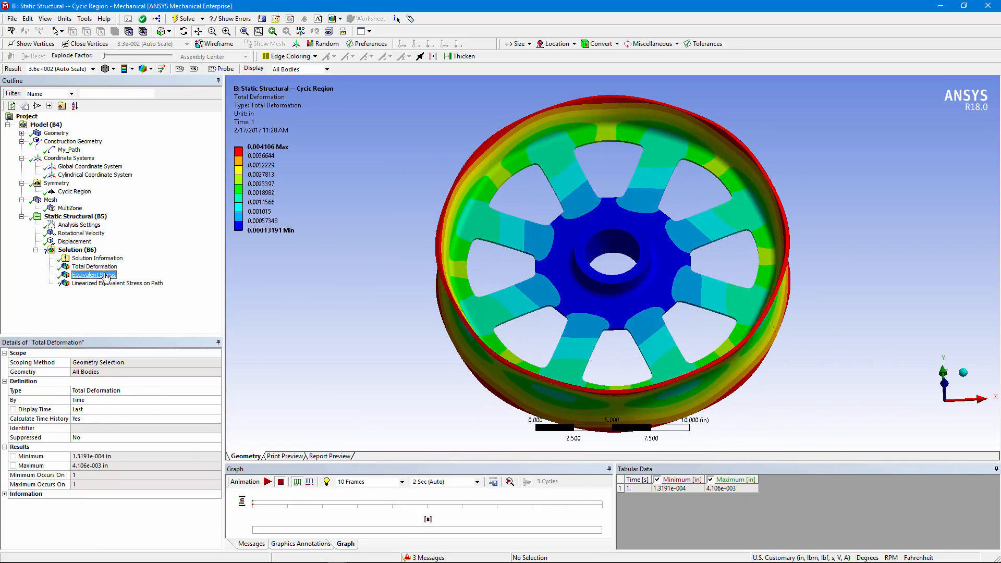
left_click_drag(556, 259, 510, 249)
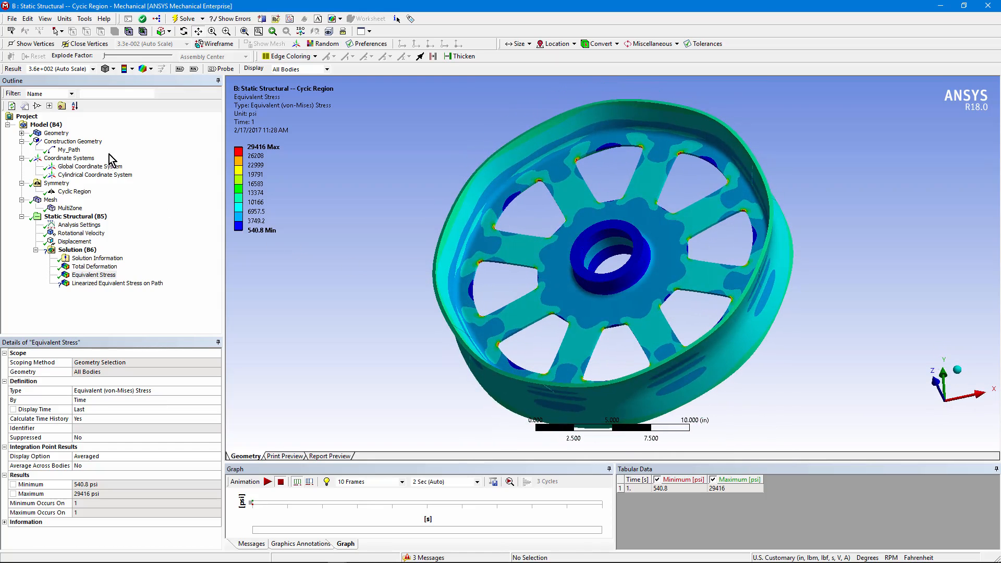
left_click(56, 133)
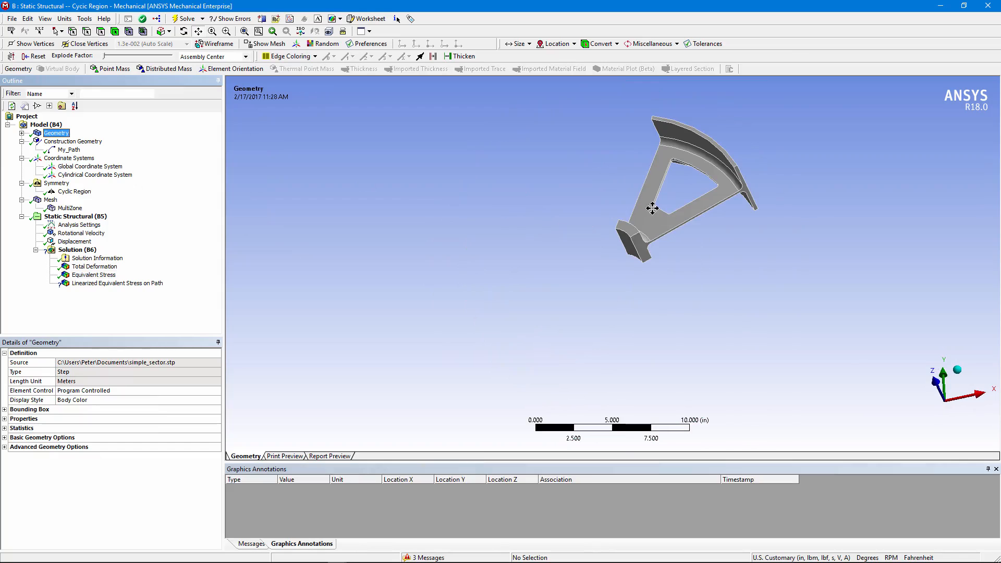
left_click(94, 275)
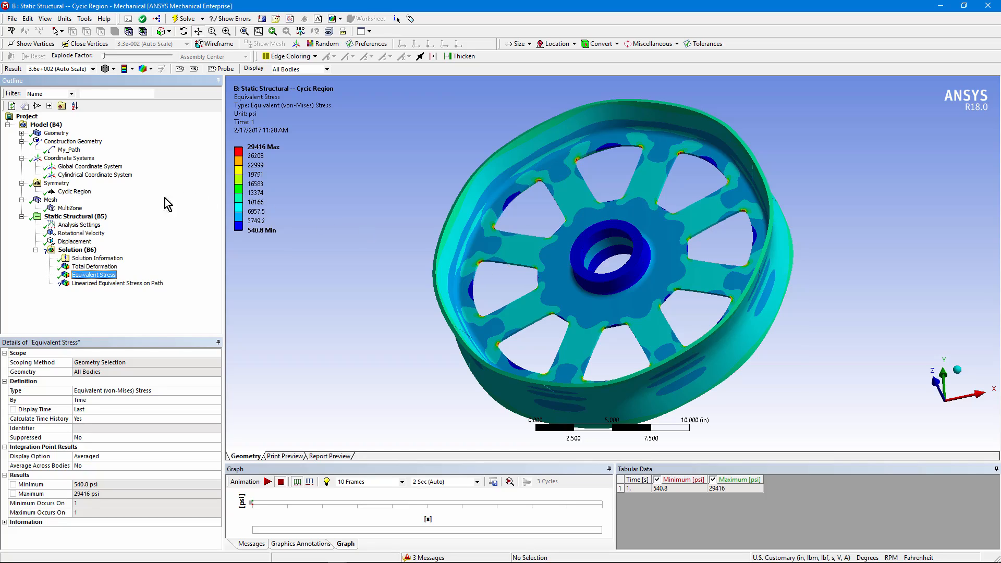
- Examine the Linearized Equivalent Stress on Path result and zoom in on its path at the cutout corner
left_click(99, 284)
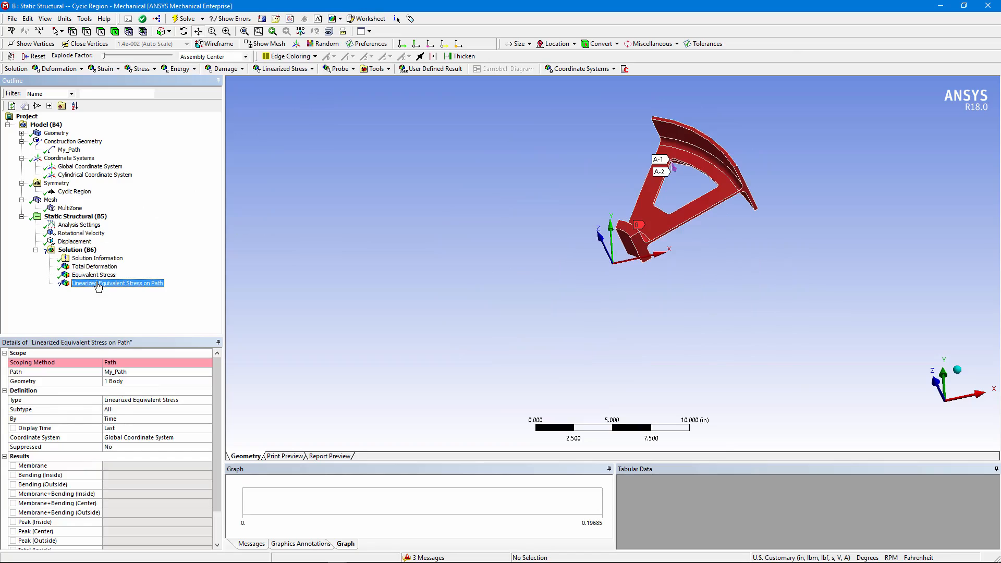
left_click_drag(648, 143, 696, 181)
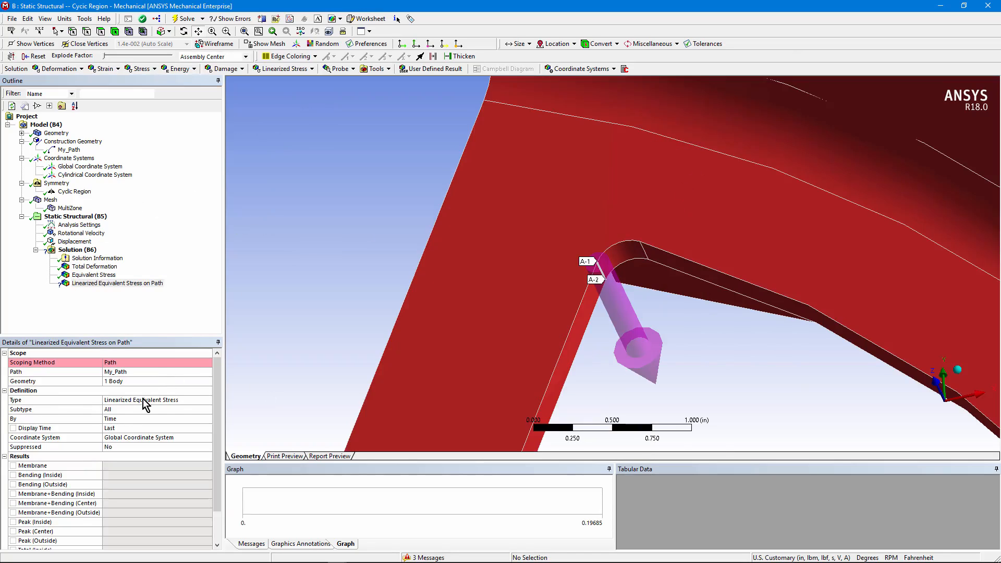
mouse_move(618, 342)
middle_mouse_down()
mouse_move(604, 333)
mouse_move(617, 343)
middle_mouse_up()
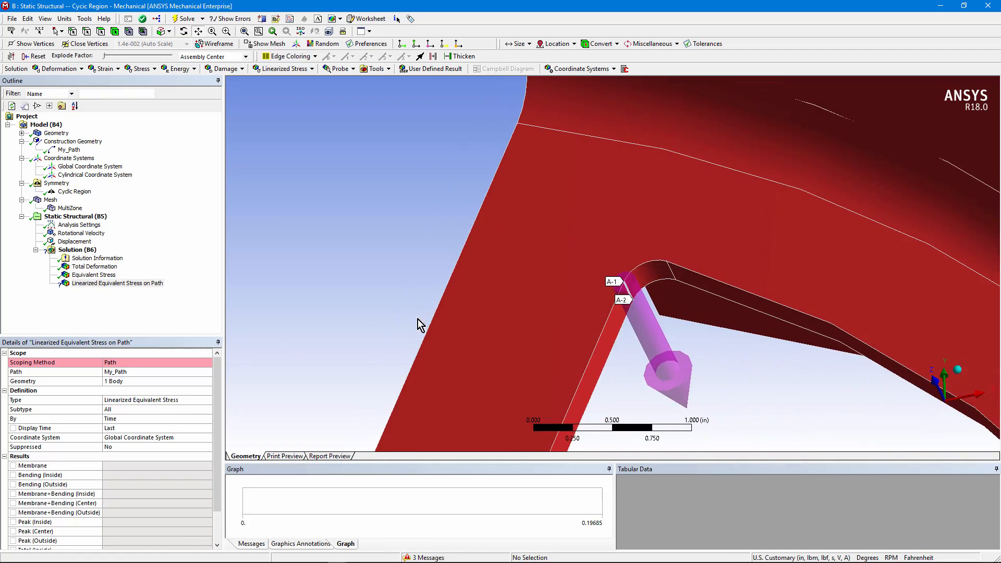
- Read the scoping method error message for the Linearized Equivalent Stress on Path result and dismiss it
left_click(133, 285)
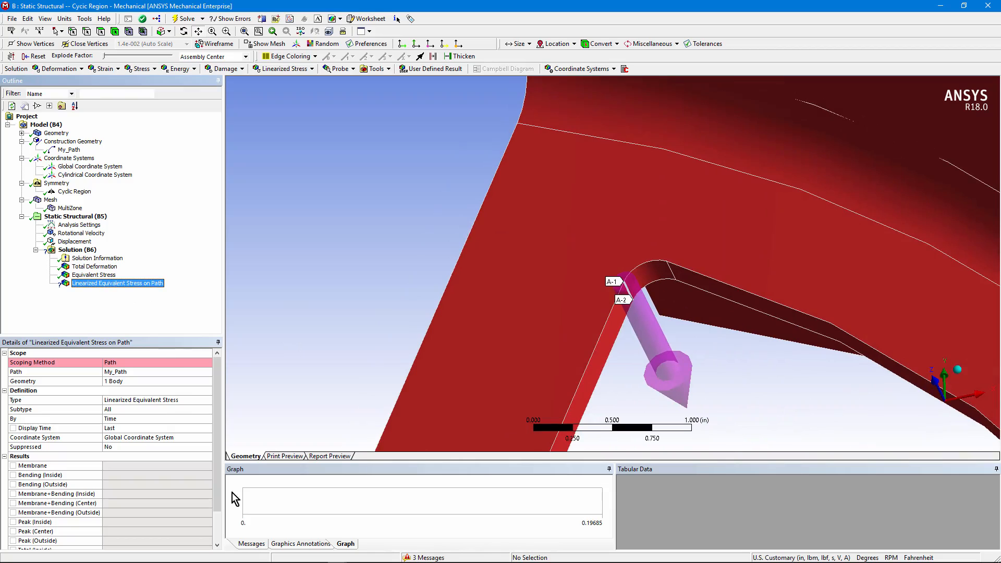
left_click(252, 543)
double_click(285, 498)
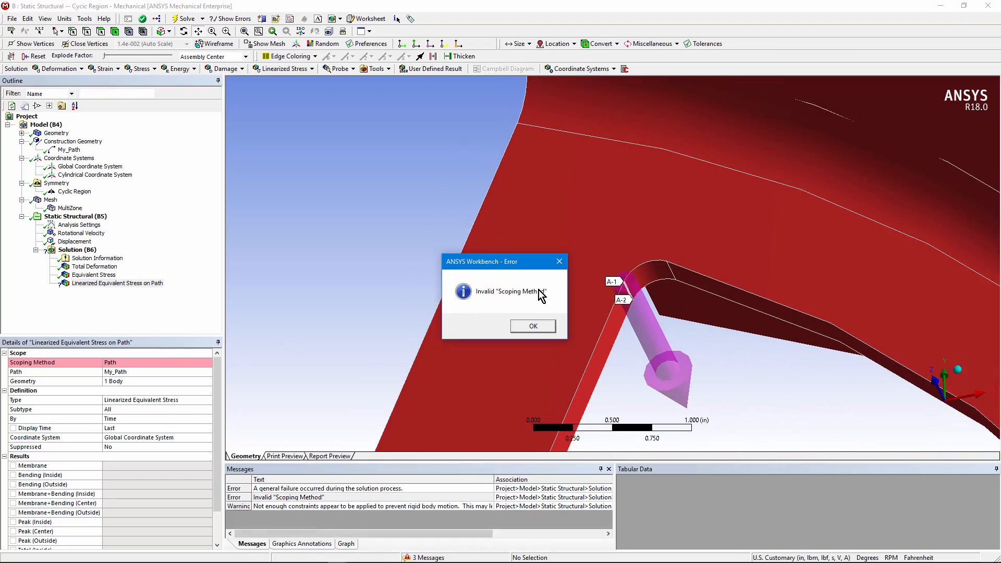
left_click(533, 326)
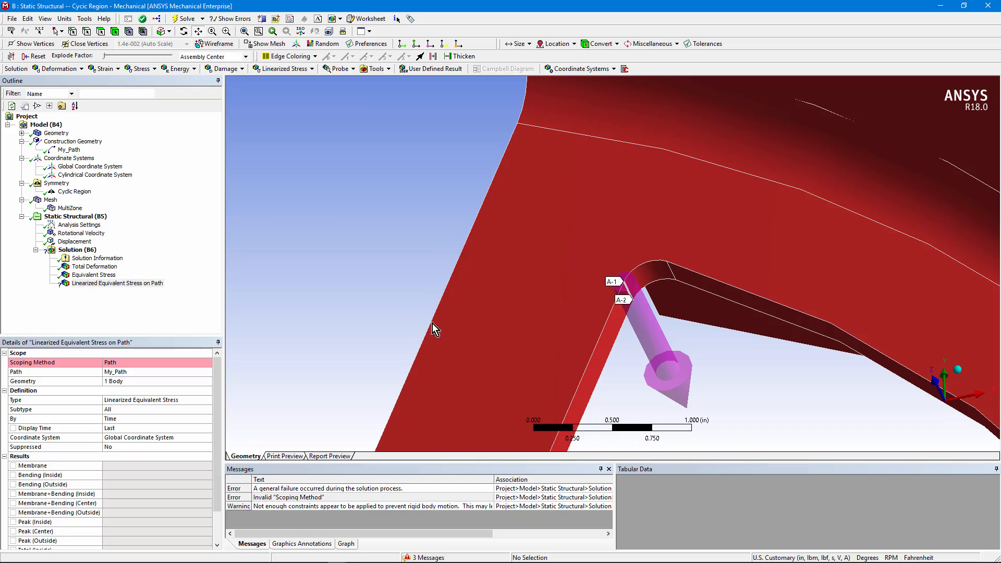
- Insert another Total Deformation result under Solution (B6)
right_click(76, 254)
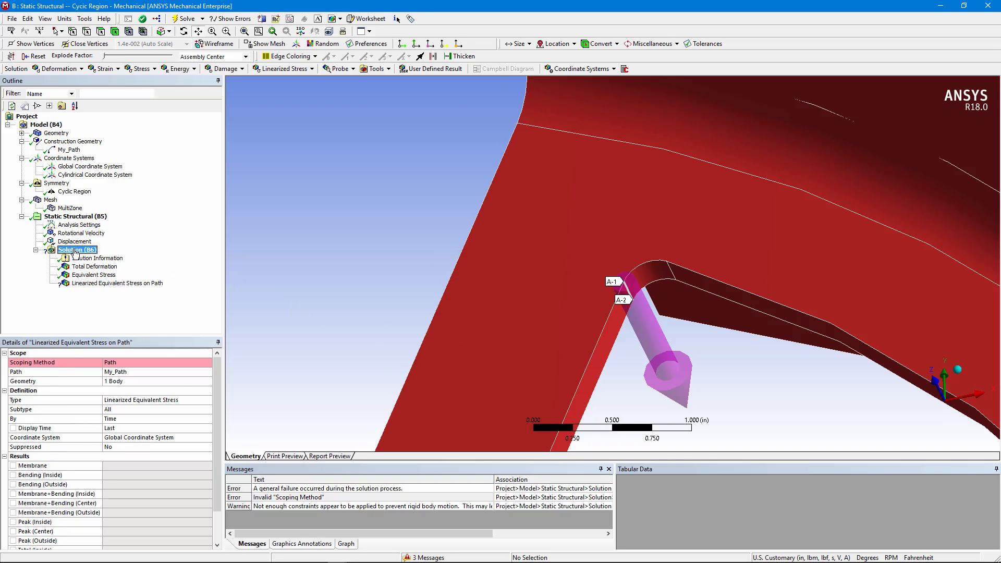
mouse_move(114, 260)
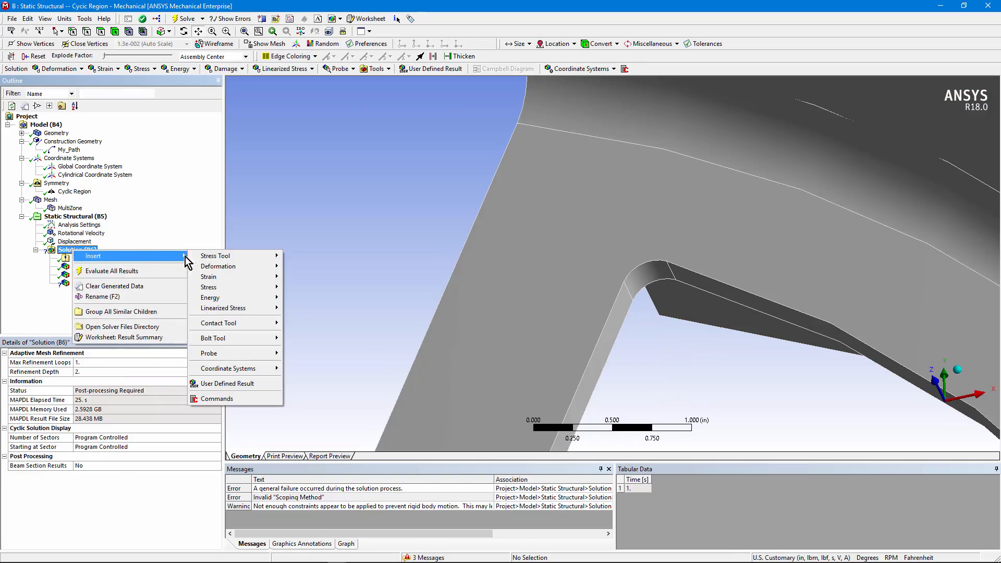
mouse_move(227, 279)
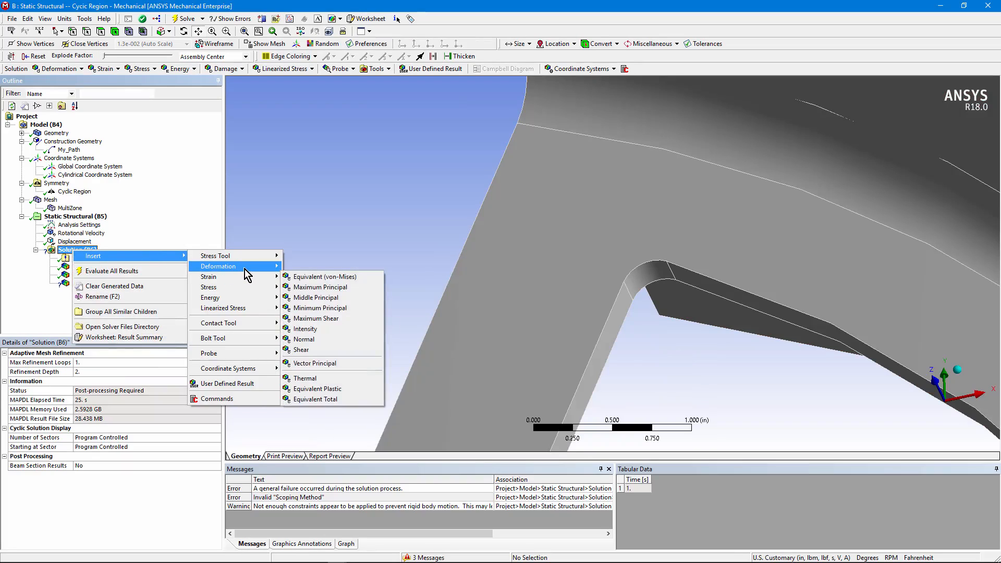
left_click(305, 266)
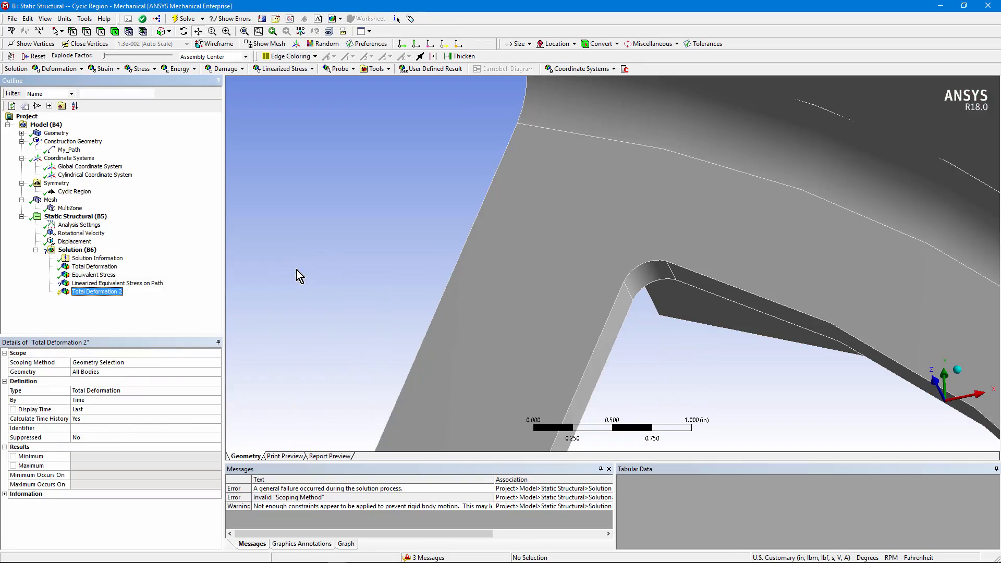
- Check which scoping methods the new Total Deformation result offers, and view the My_Path definition on the cutout corner
left_click(159, 364)
left_click(216, 363)
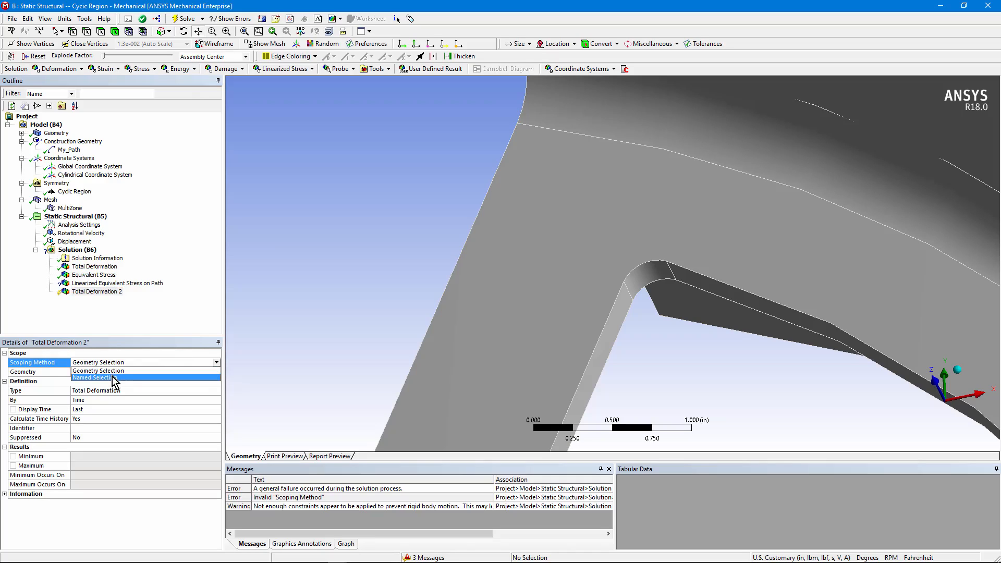
left_click(244, 359)
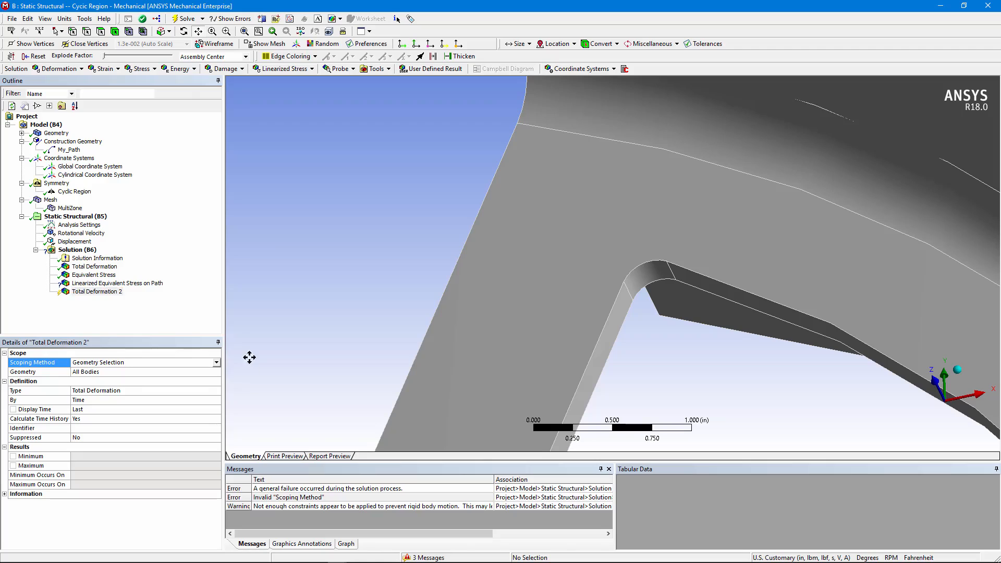
left_click(73, 151)
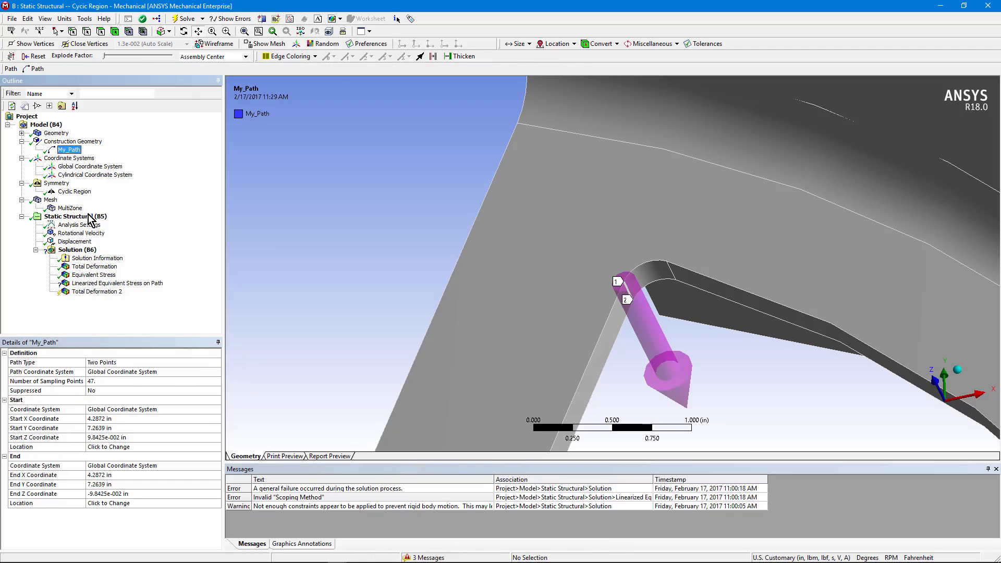
left_click(82, 251)
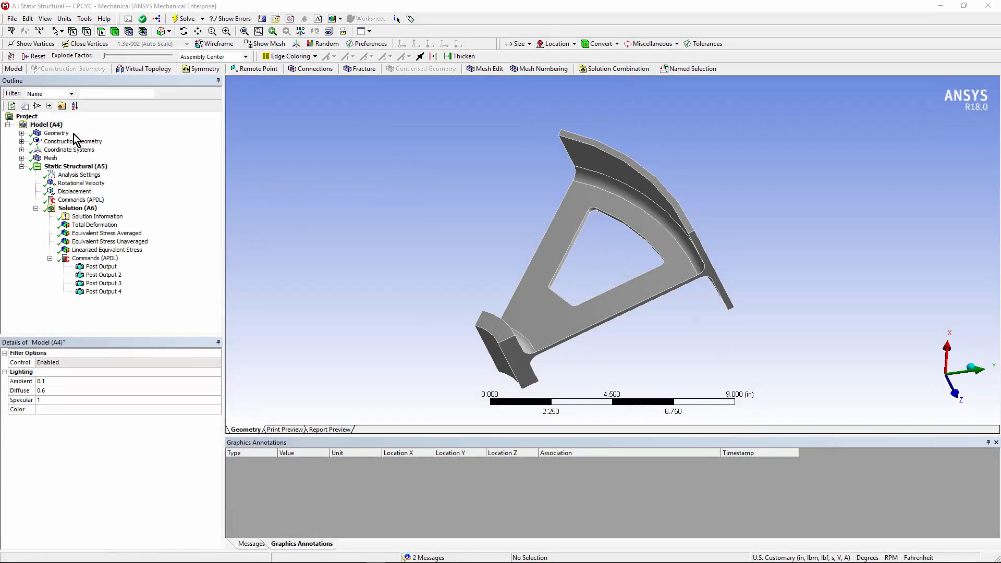
- In the CPCYC model, review the My_Path construction geometry and the Cylindrical Coordinate System definition
left_click(21, 142)
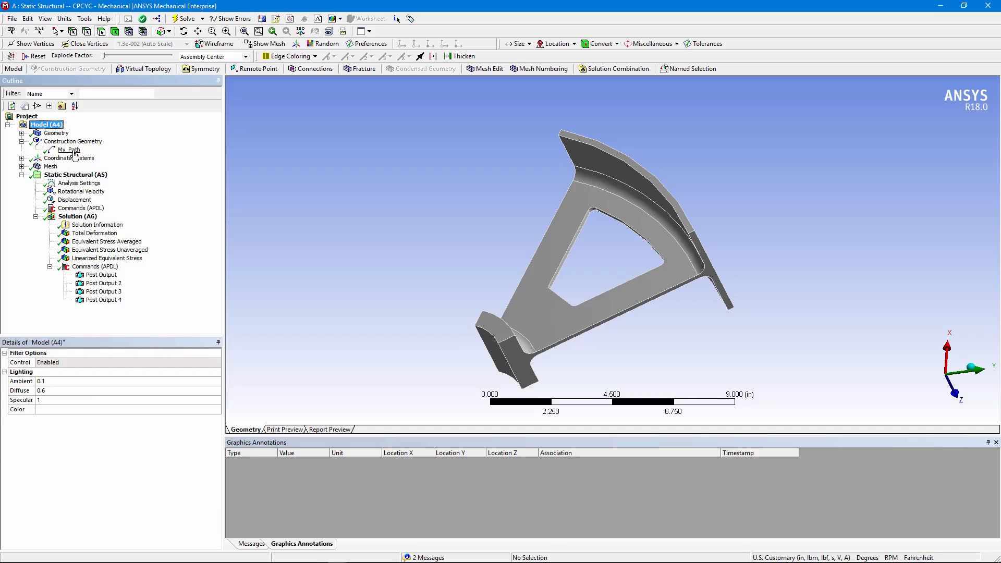
left_click(71, 149)
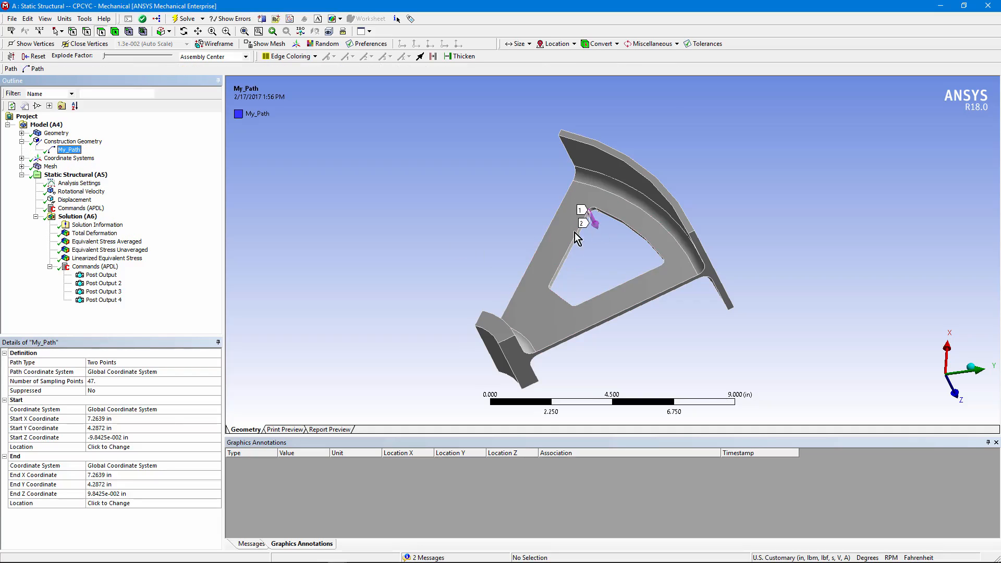
left_click(21, 158)
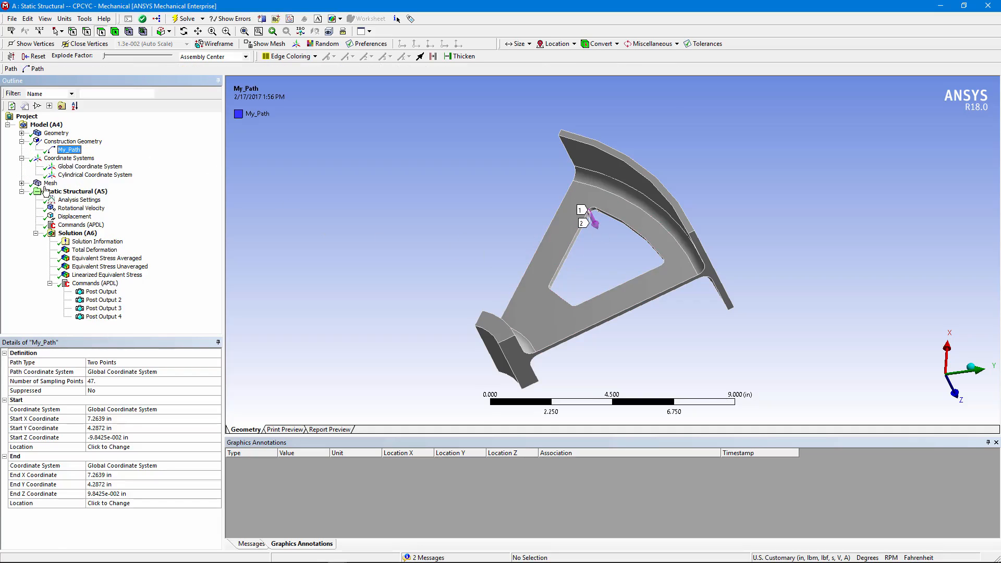
left_click(94, 175)
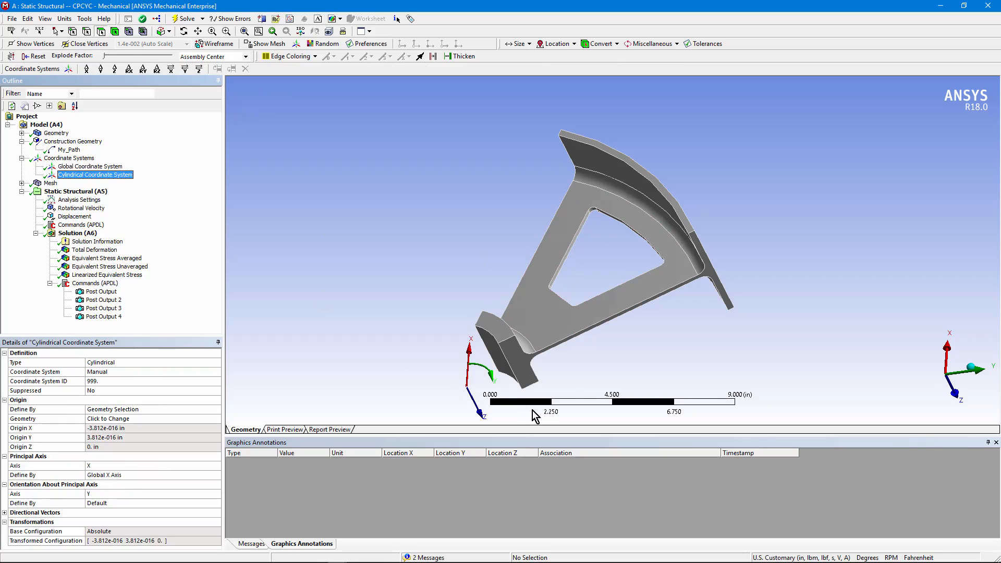
- Inspect the sector's mesh and examine its MultiZone method settings
left_click(50, 183)
middle_click_drag(407, 197, 434, 206)
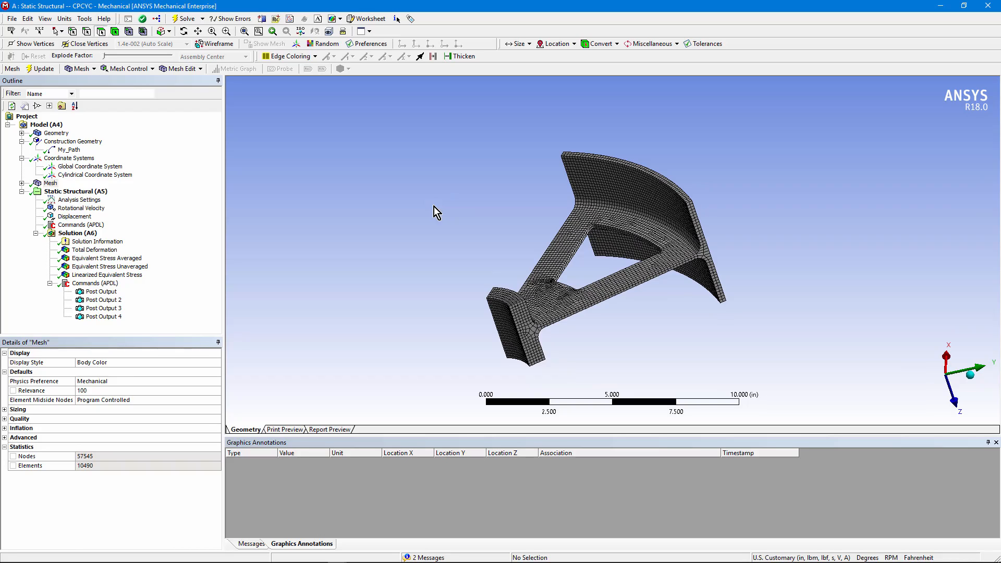
left_click(22, 183)
left_click(79, 202)
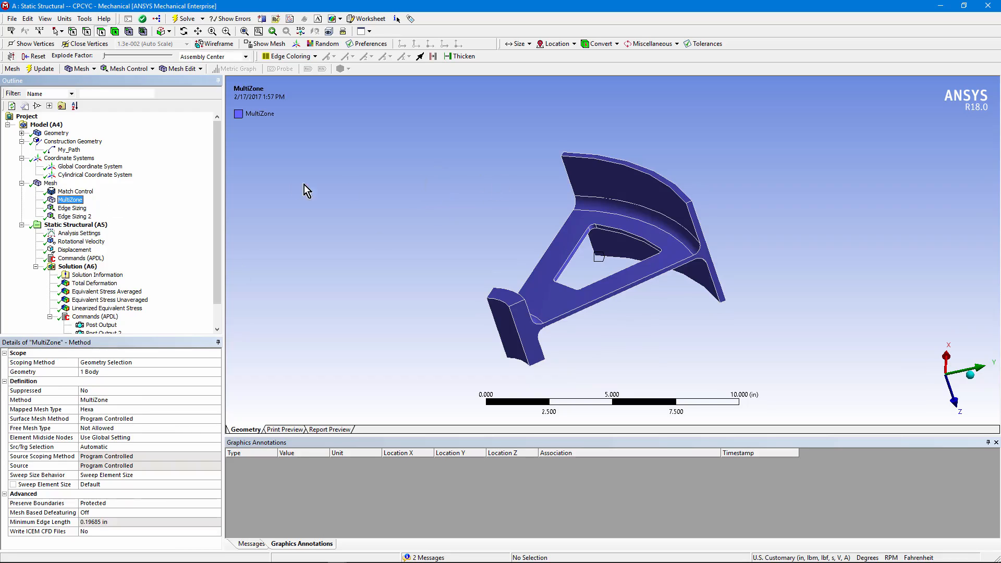
- Review the Analysis Settings, Rotational Velocity load and vertex Displacement constraint of the static structural analysis
left_click_drag(218, 167, 217, 187)
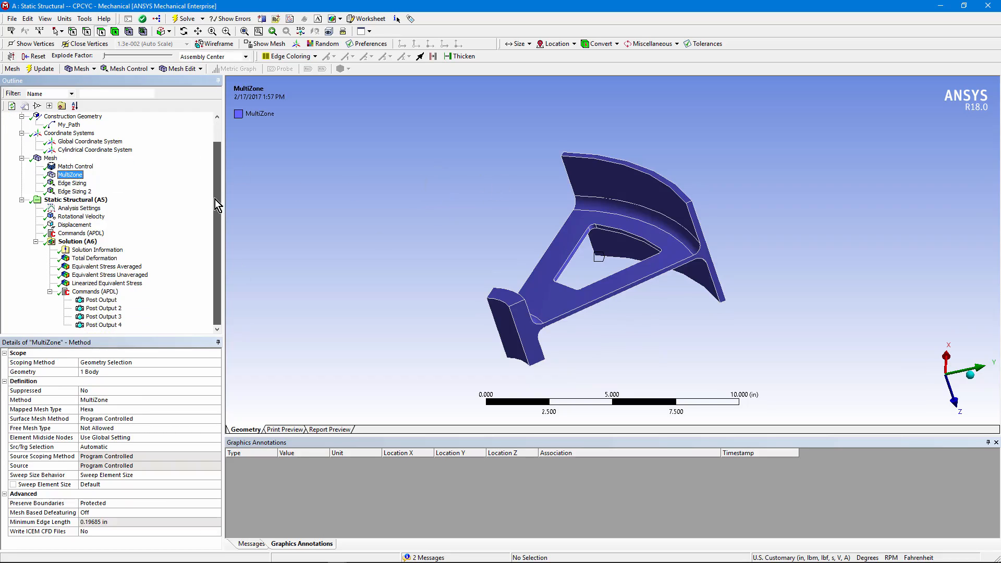
left_click(87, 209)
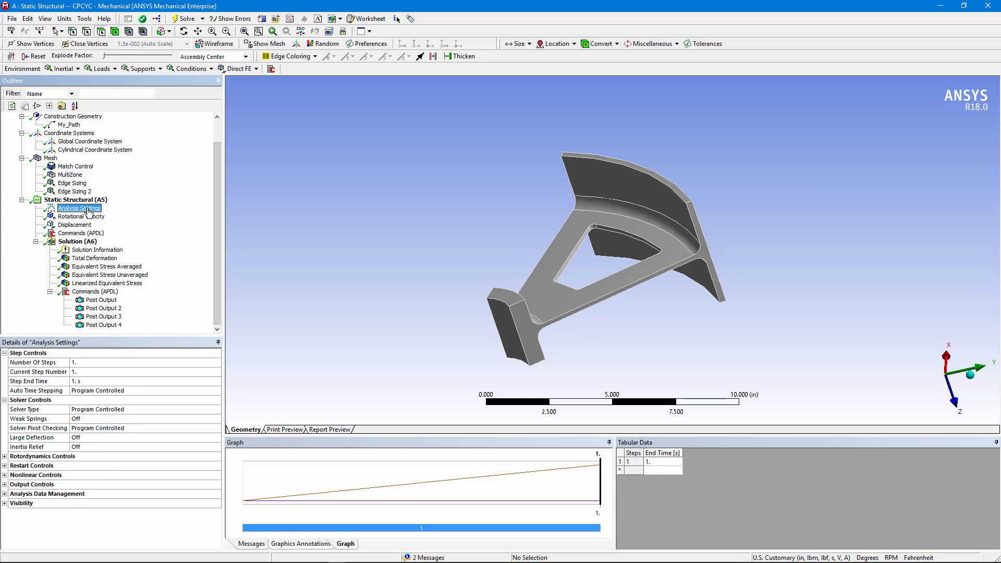
left_click(80, 217)
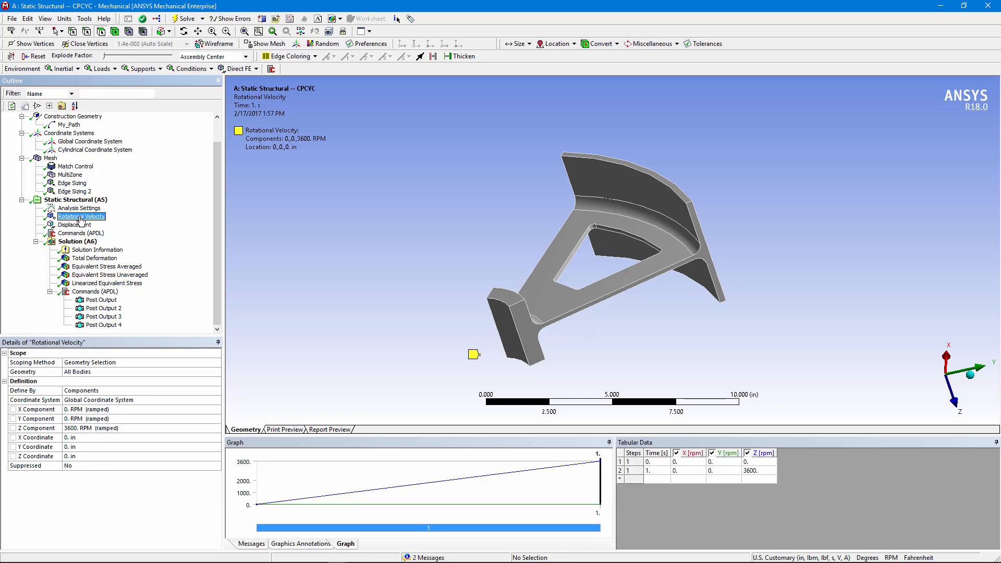
left_click(78, 225)
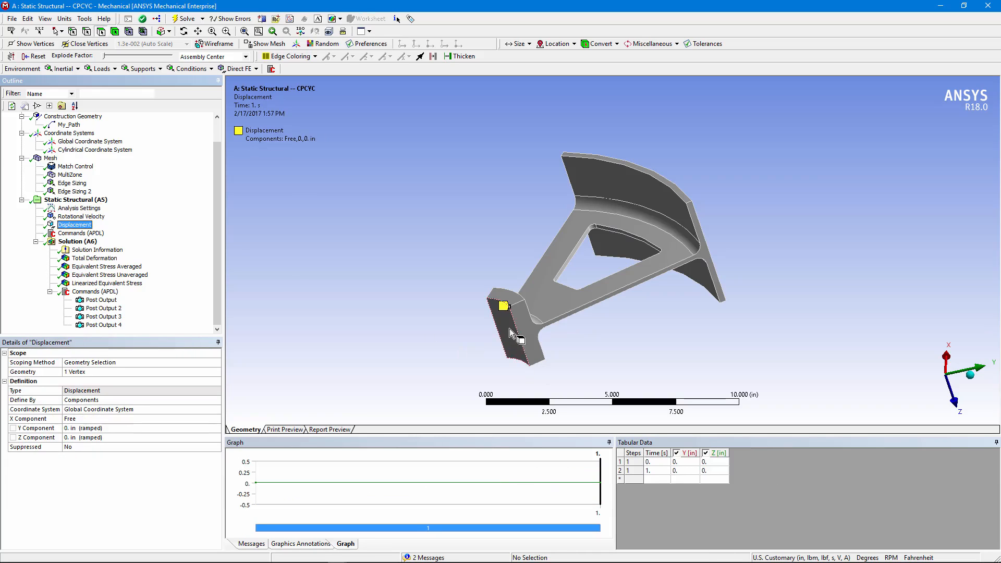
middle_click_drag(507, 321, 584, 353)
- Read the cpcyc command in the pre-solve APDL snippet at enlarged text size and compare it with the Cylindrical Coordinate System definition
left_click(81, 233)
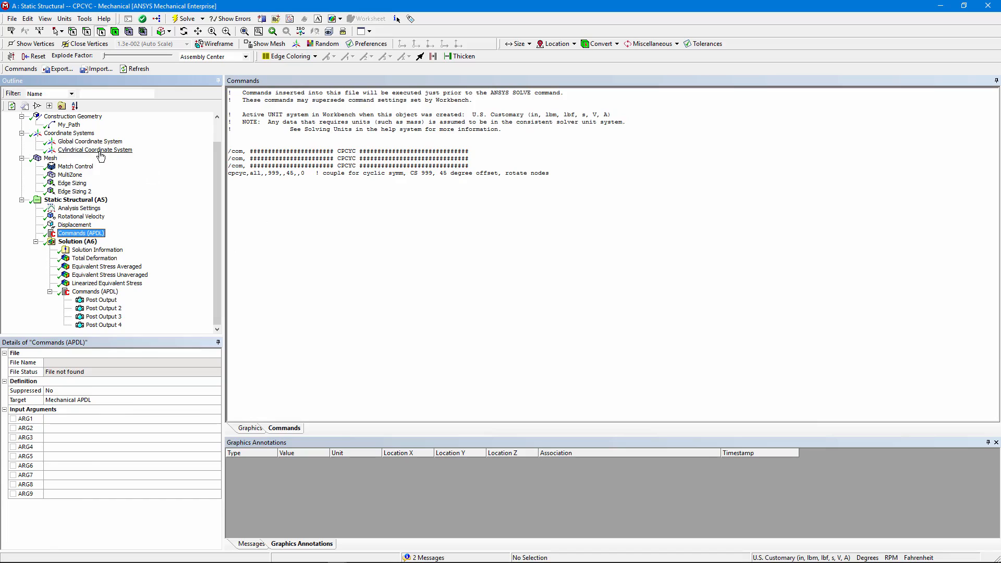
left_click(96, 151)
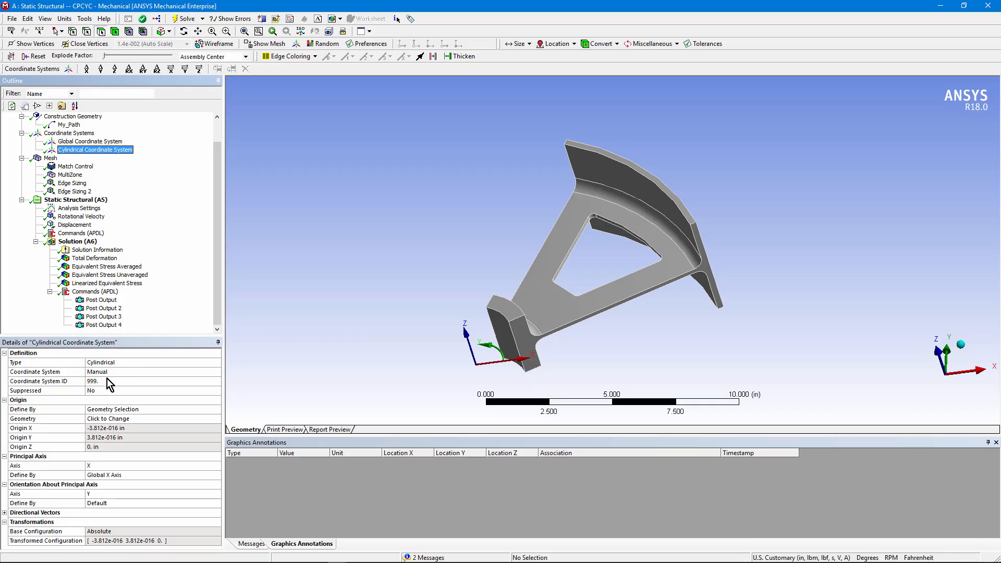
left_click(88, 234)
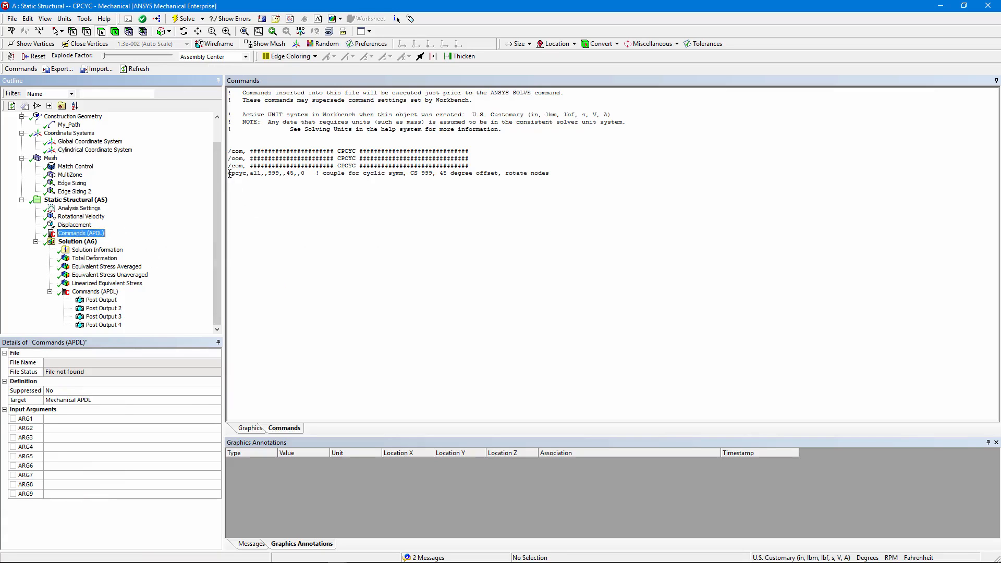
scroll(318, 305, "up", 8, "ctrl")
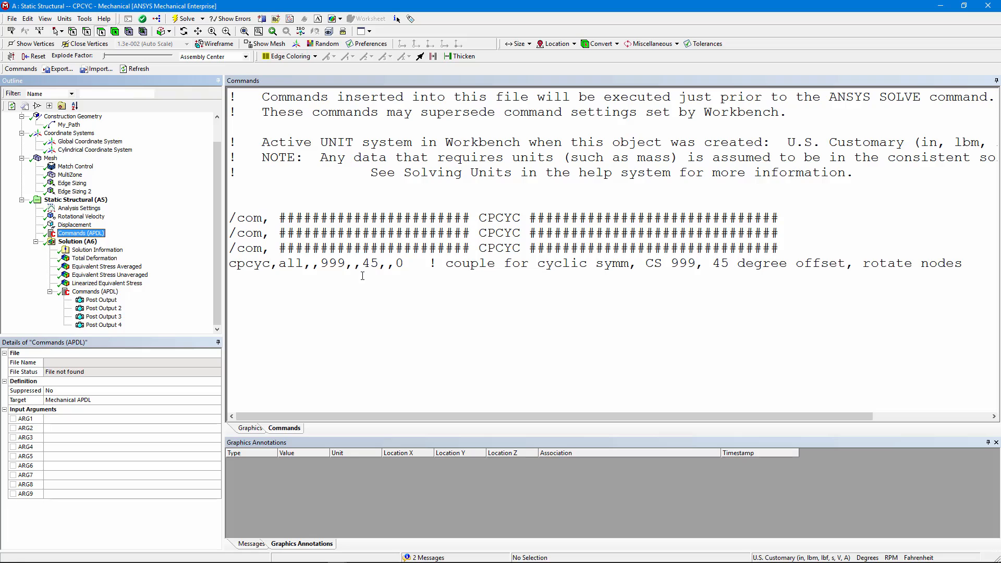
left_click(90, 151)
middle_click_drag(522, 383, 550, 385)
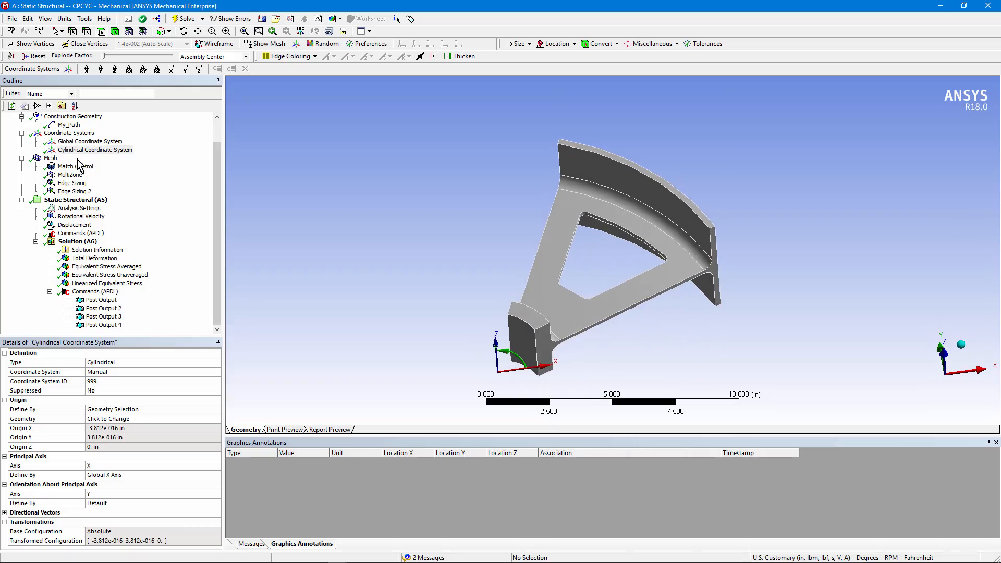
- Examine the cyclic Match Control's high and low faces on both cut sides of the sector and its axis of rotation
left_click(76, 166)
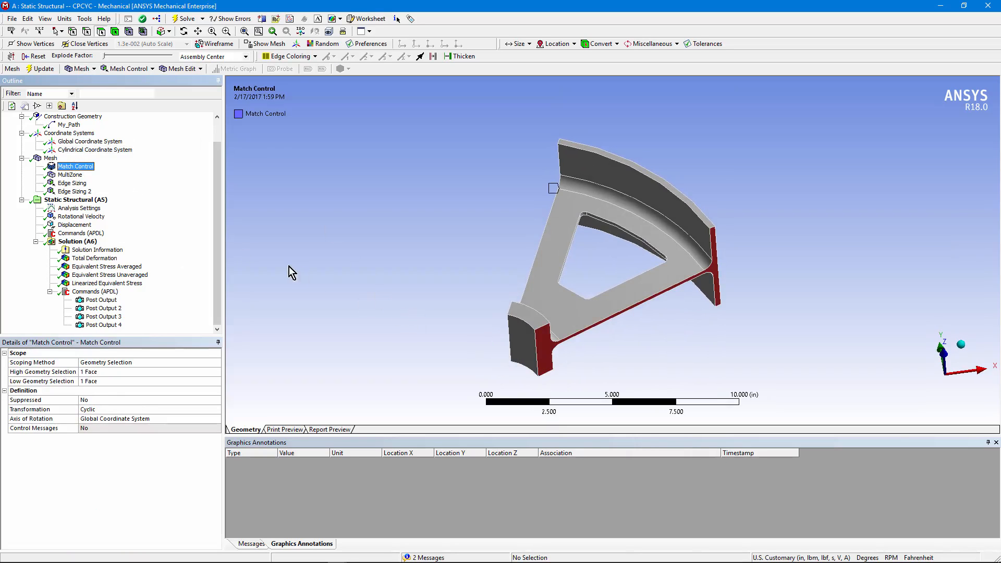
middle_click_drag(441, 348, 480, 335)
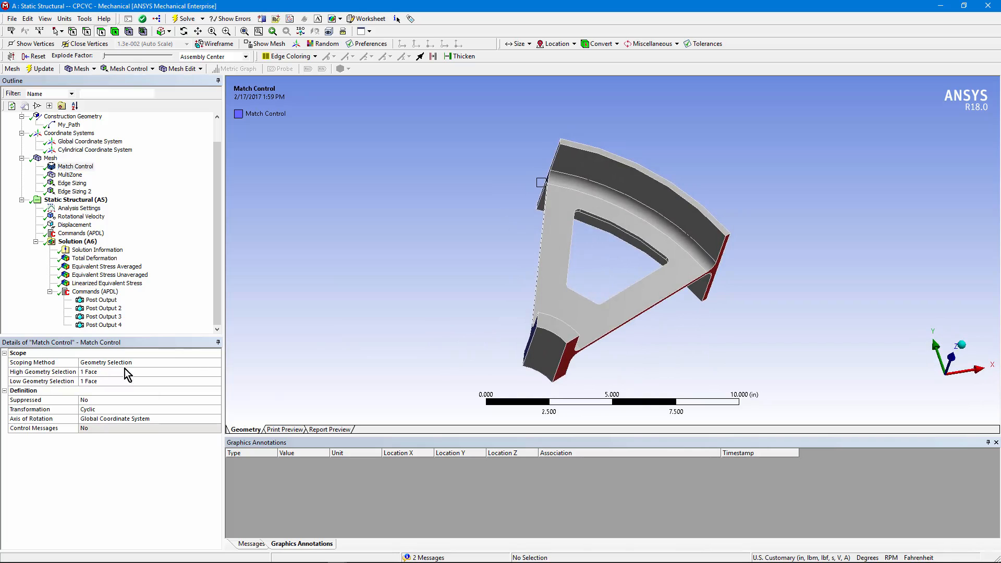
middle_click_drag(348, 342, 334, 342)
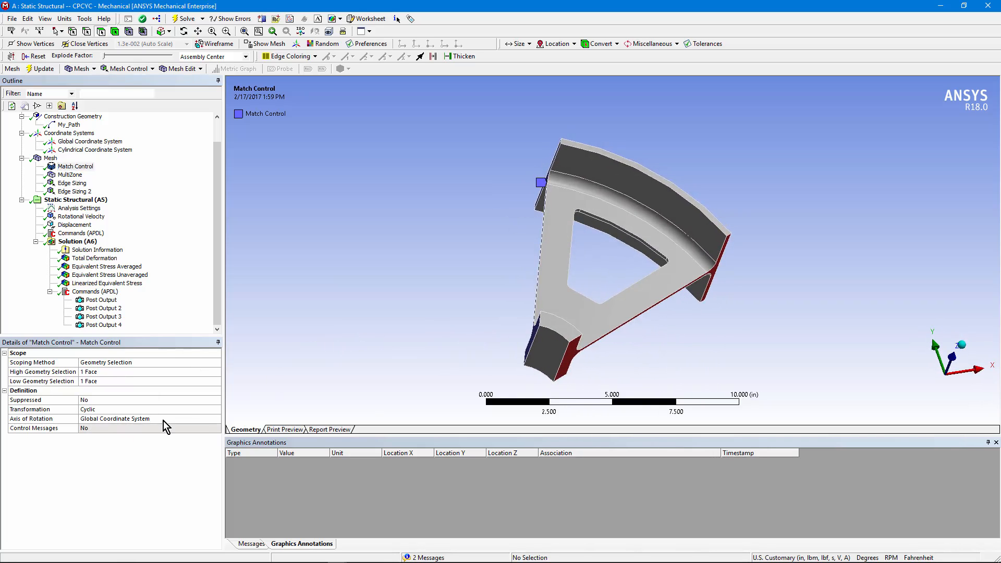
middle_click_drag(405, 325, 423, 339)
- Inspect the mesh on the sector's two opposing cut faces from several angles
left_click(50, 158)
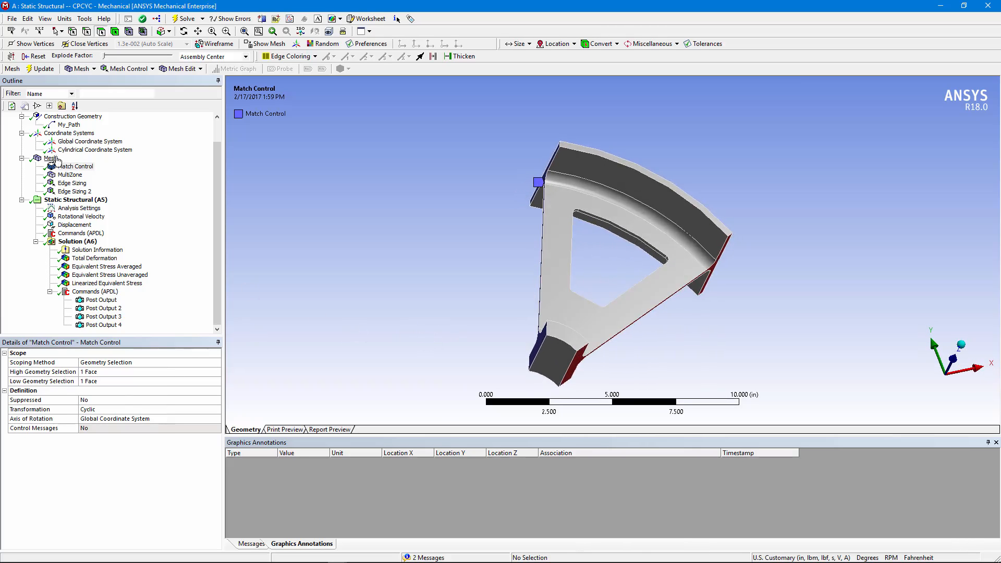
middle_click_drag(520, 344, 542, 314)
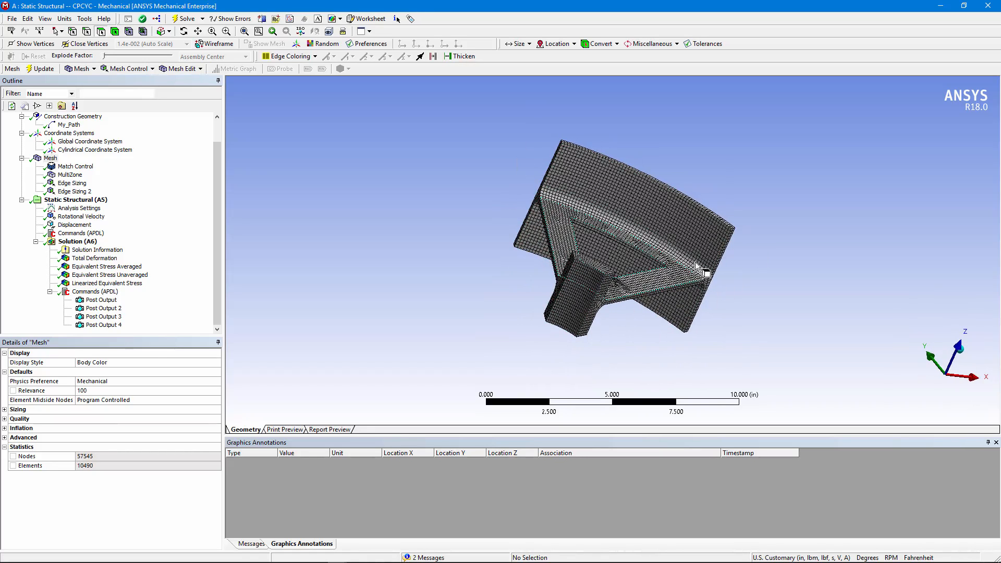
middle_click_drag(683, 263, 667, 324)
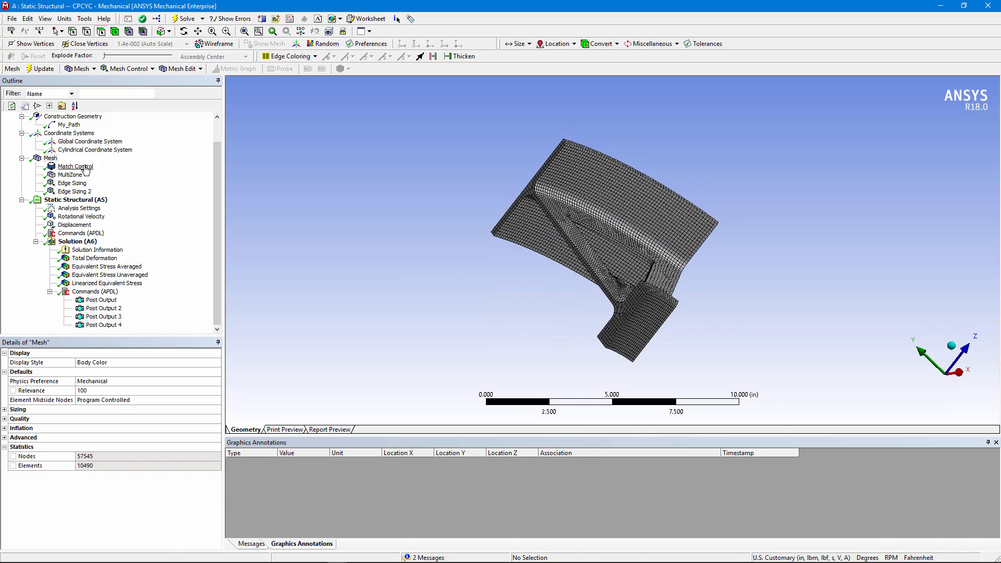
middle_click_drag(605, 318, 566, 321)
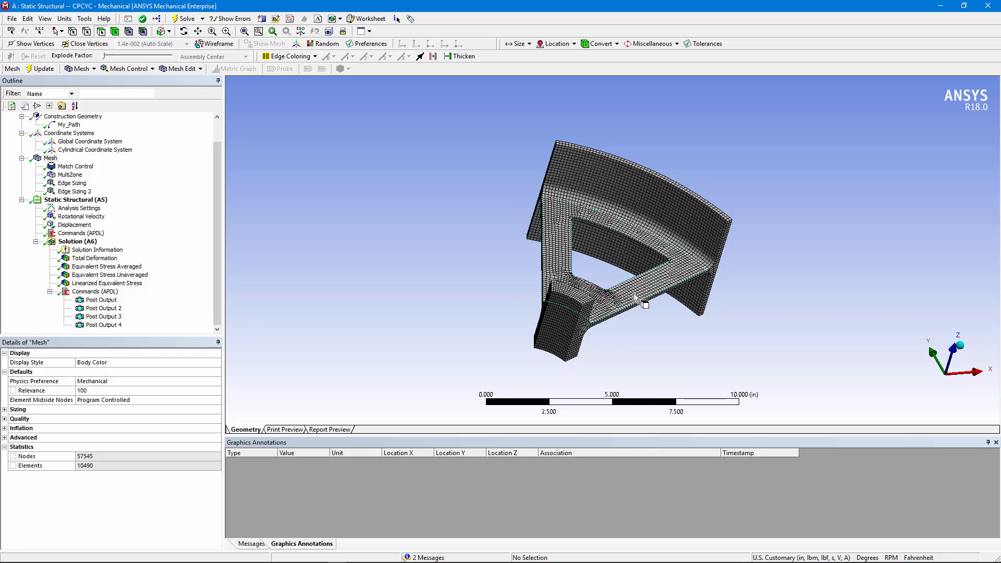
left_click(215, 188)
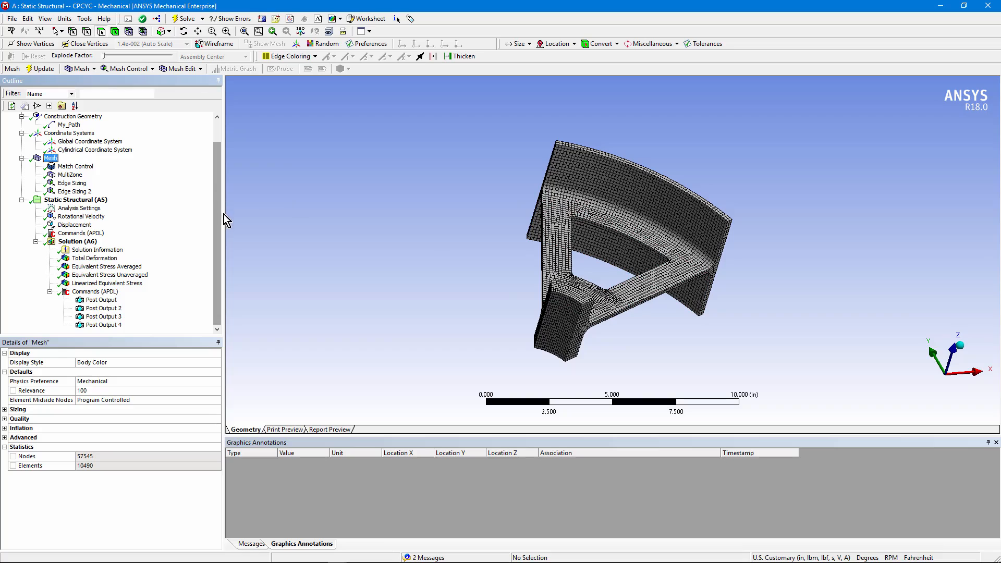
- View the single-sector Total Deformation result from several angles
left_click(77, 258)
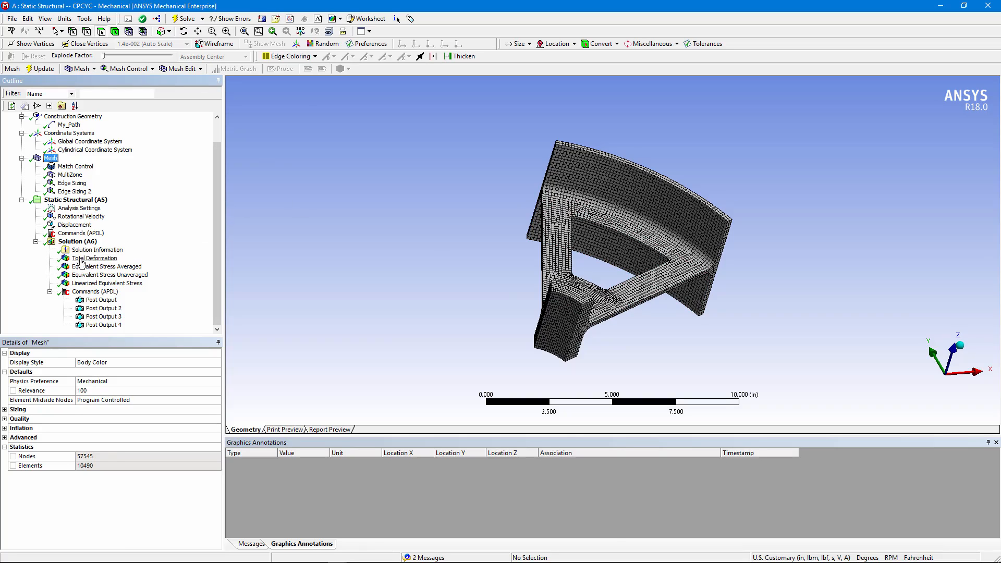
left_click_drag(495, 267, 469, 261)
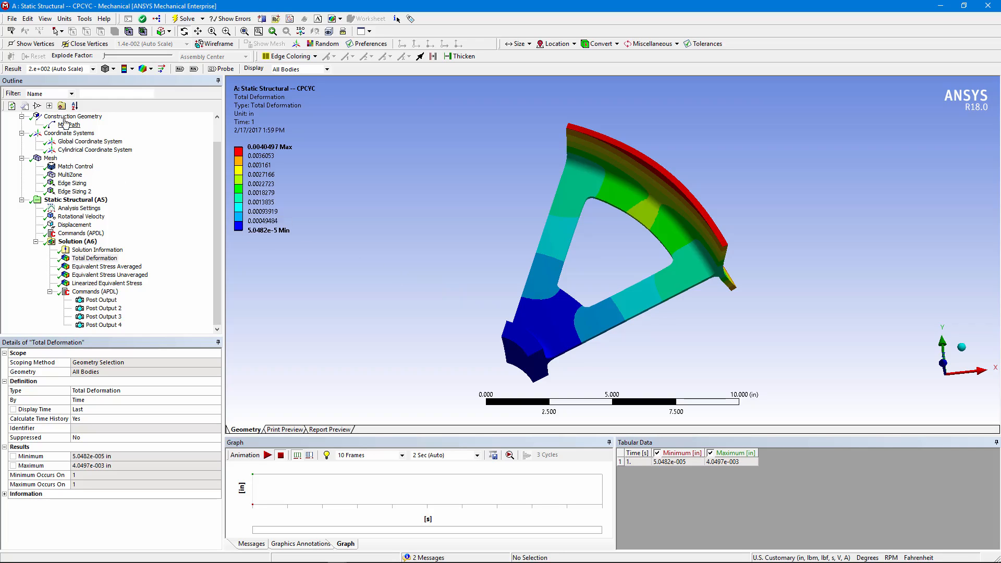
left_click_drag(593, 275, 644, 251)
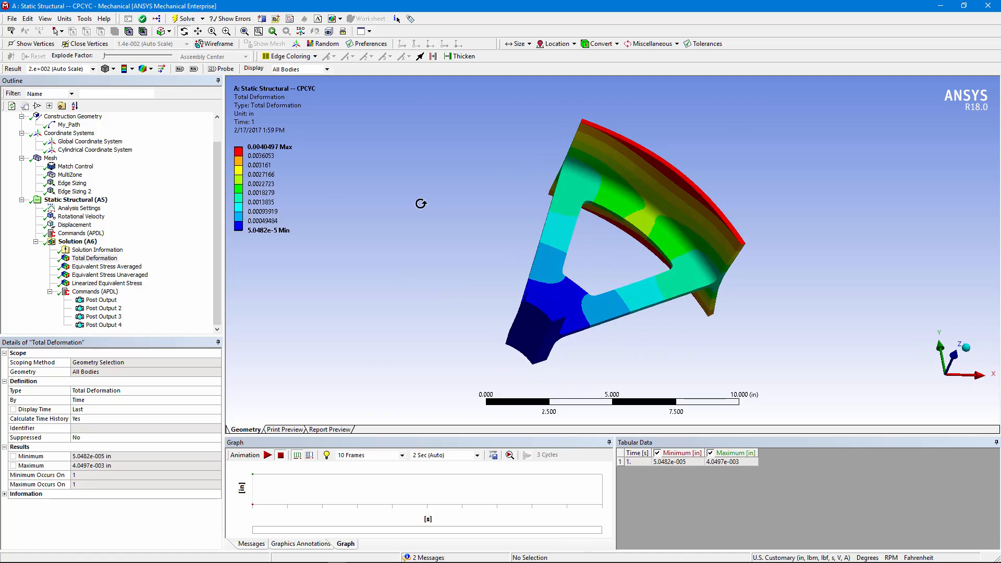
left_click_drag(593, 285, 481, 314)
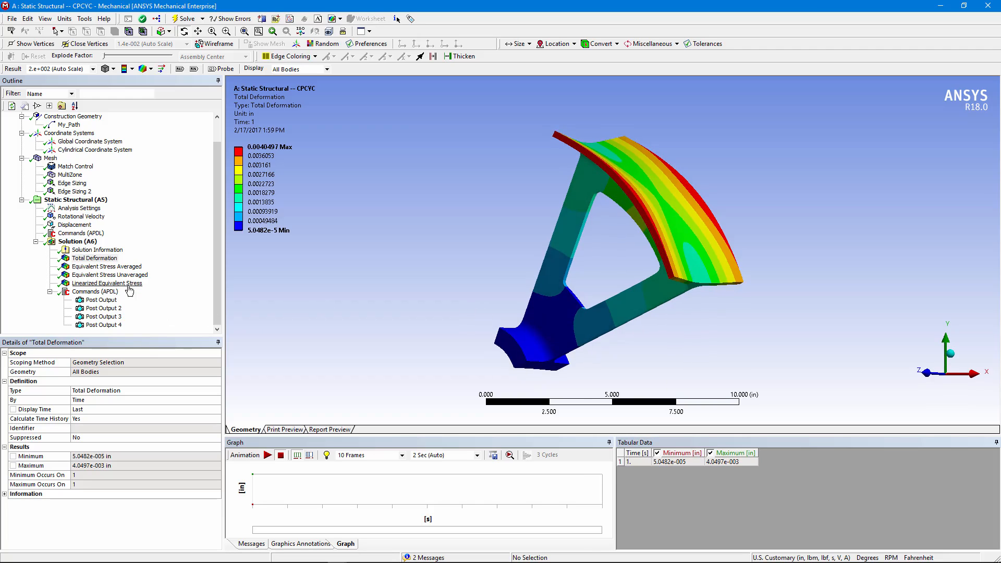
- View the sector's averaged equivalent stress result from another angle and read the post-processing APDL snippet at enlarged text size
left_click(106, 267)
left_click_drag(504, 312, 561, 292)
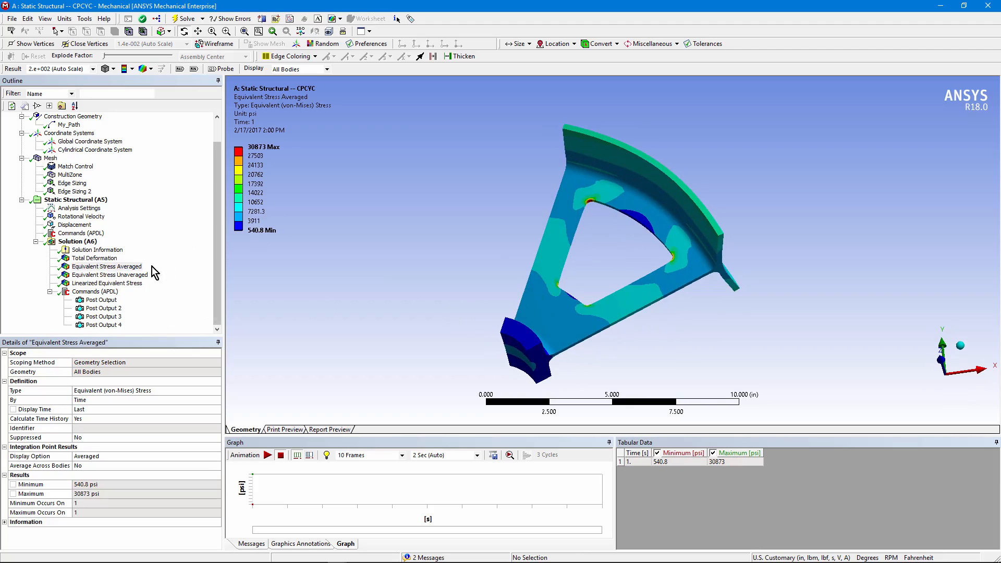
left_click(96, 292)
scroll(319, 218, "up", 5, "ctrl")
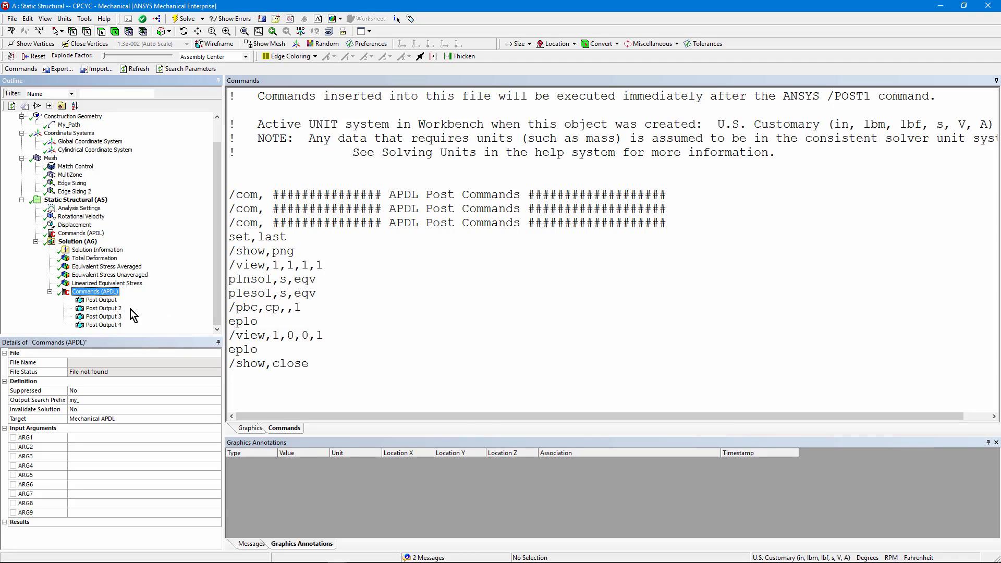
- Review the four Post Output plots of stresses and coupled nodes in sequence, enlarging the viewing area to fit the images
left_click(101, 300)
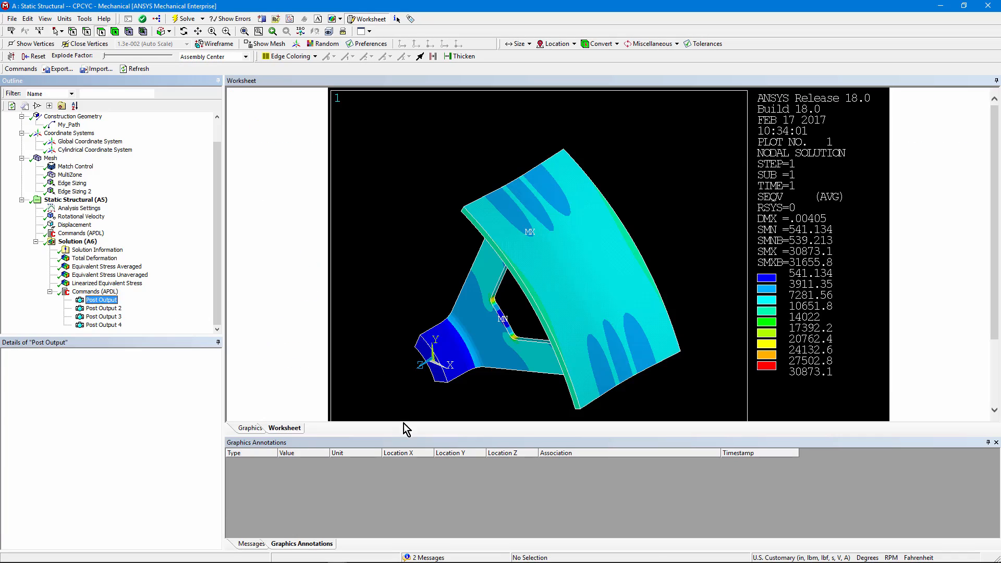
left_click_drag(407, 437, 403, 488)
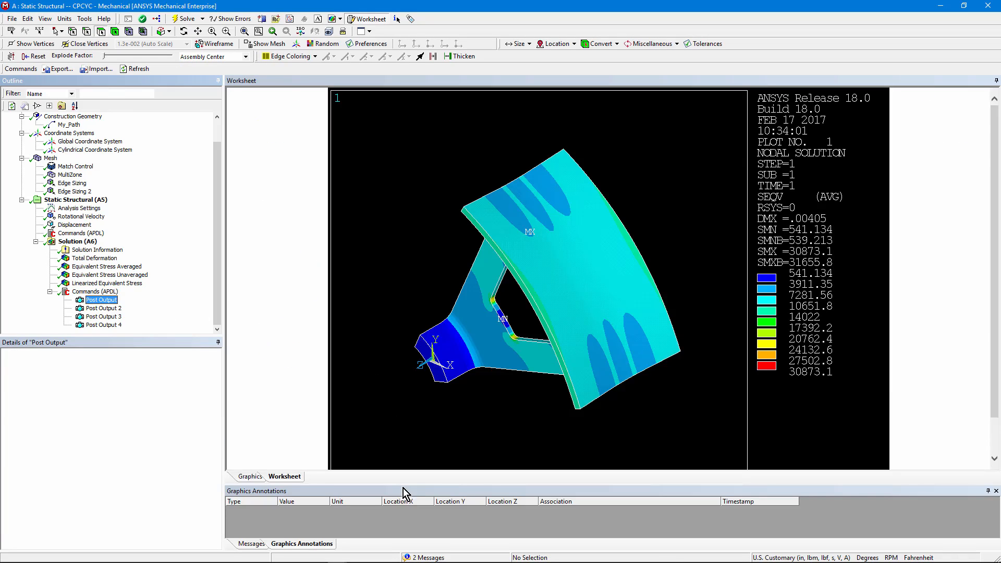
left_click(111, 310)
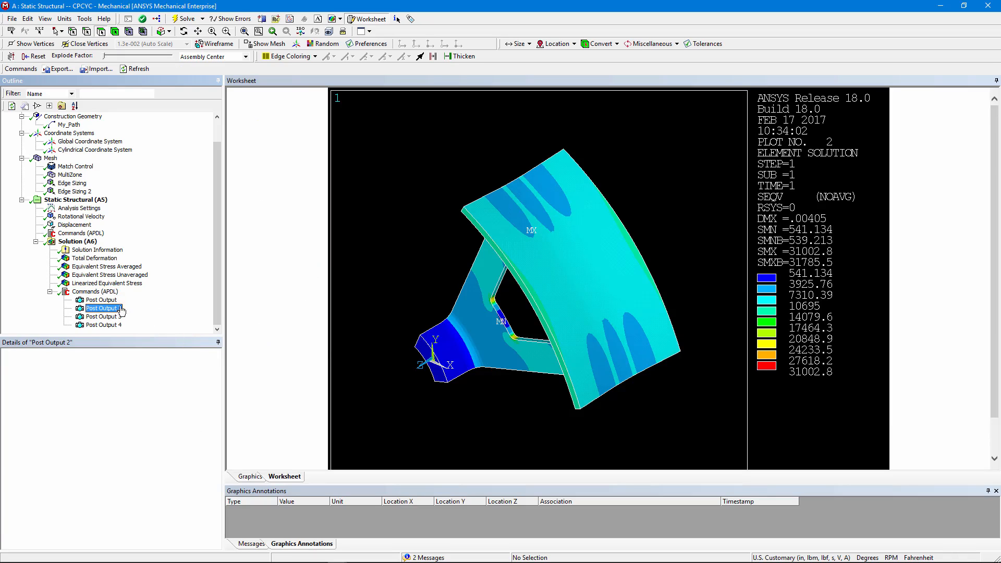
left_click(106, 317)
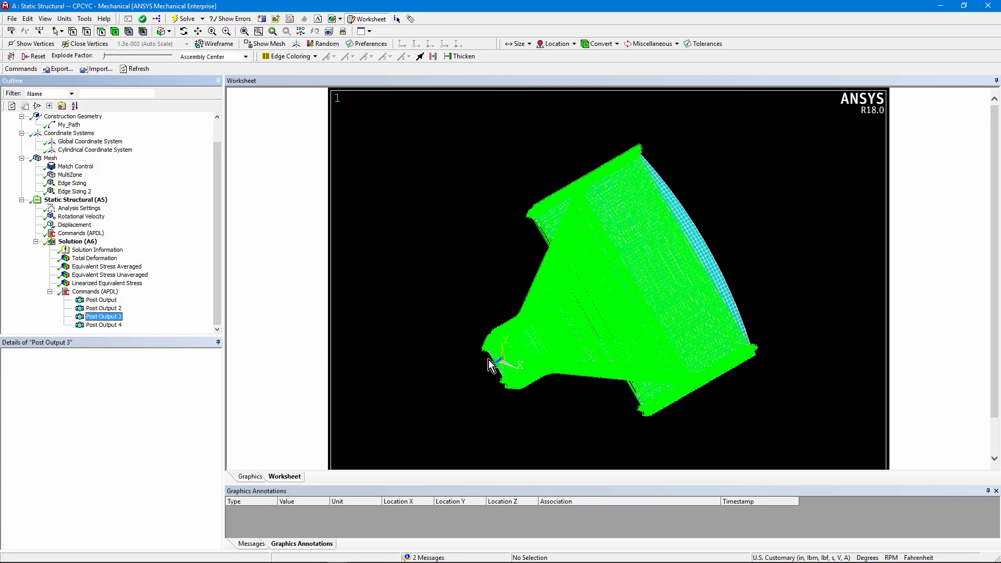
left_click(111, 325)
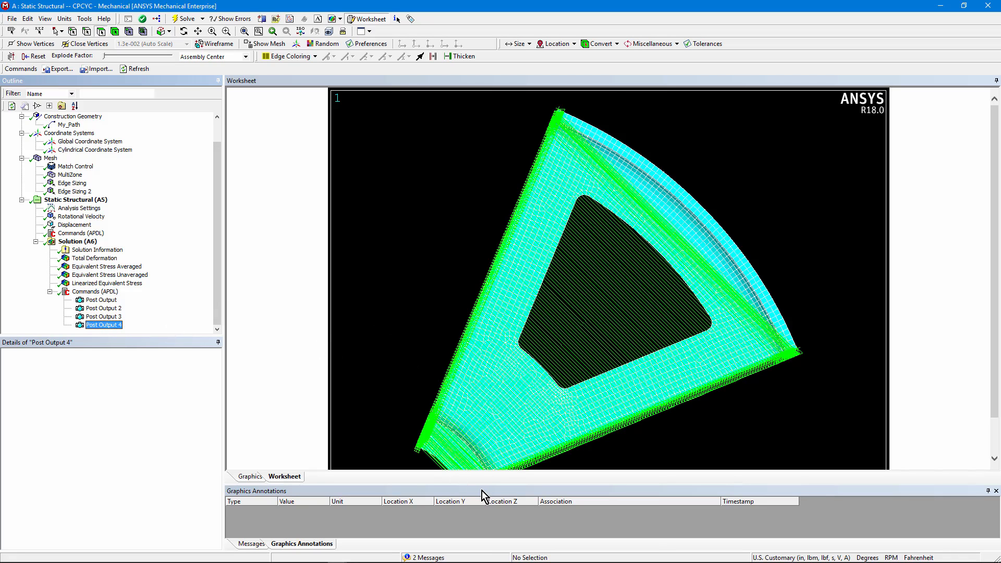
left_click_drag(480, 484, 471, 521)
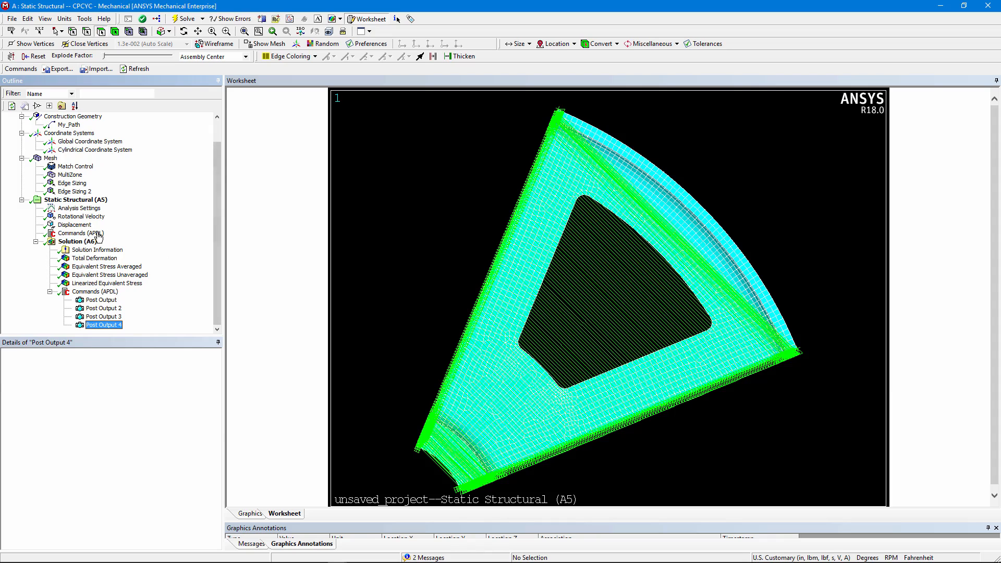
- Reread the cpcyc command in the pre-solve APDL snippet at enlarged text size and display the Total Deformation result again
left_click(93, 233)
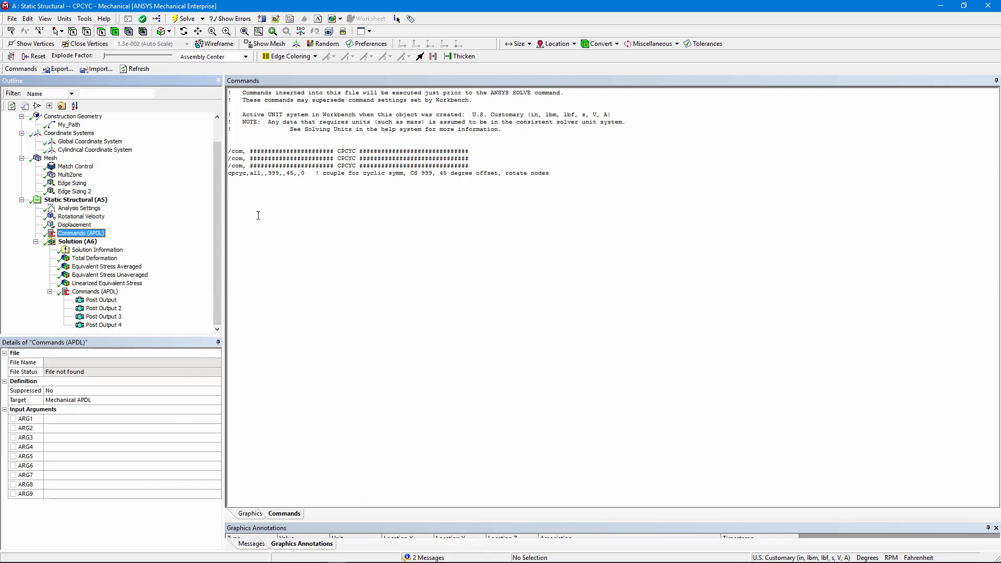
scroll(256, 218, "up", 5, "ctrl")
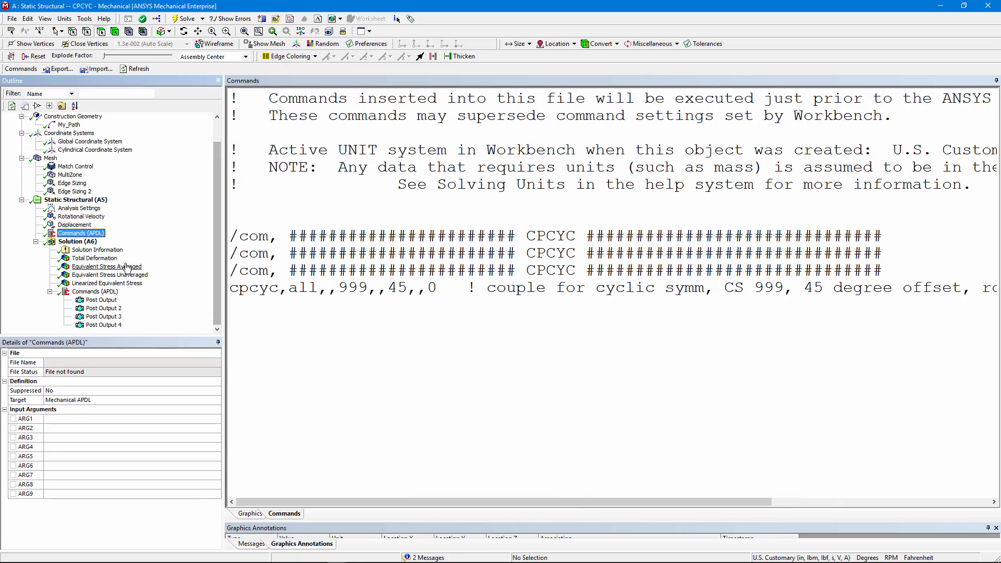
left_click(104, 259)
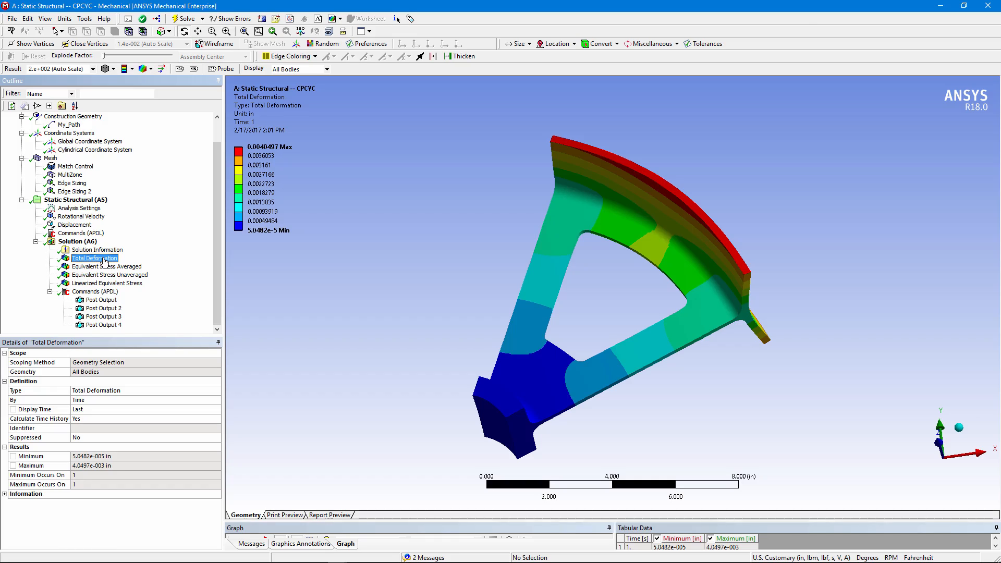
left_click_drag(217, 209, 221, 239)
- Examine the Linearized Equivalent Stress along My_Path close up, with its graph and tabular data enlarged
left_click(107, 284)
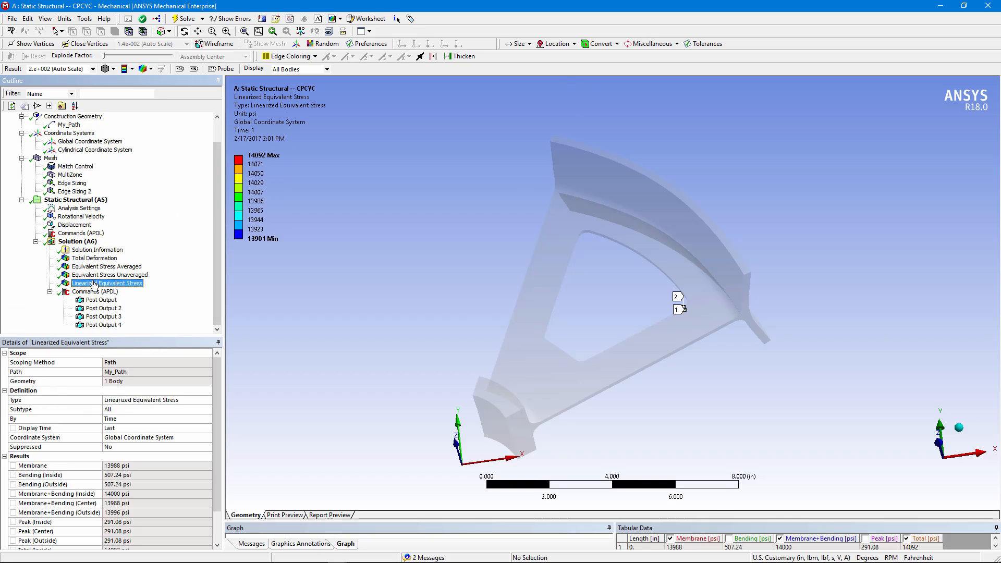
left_click_drag(555, 350, 666, 311)
right_click_drag(648, 293, 670, 314)
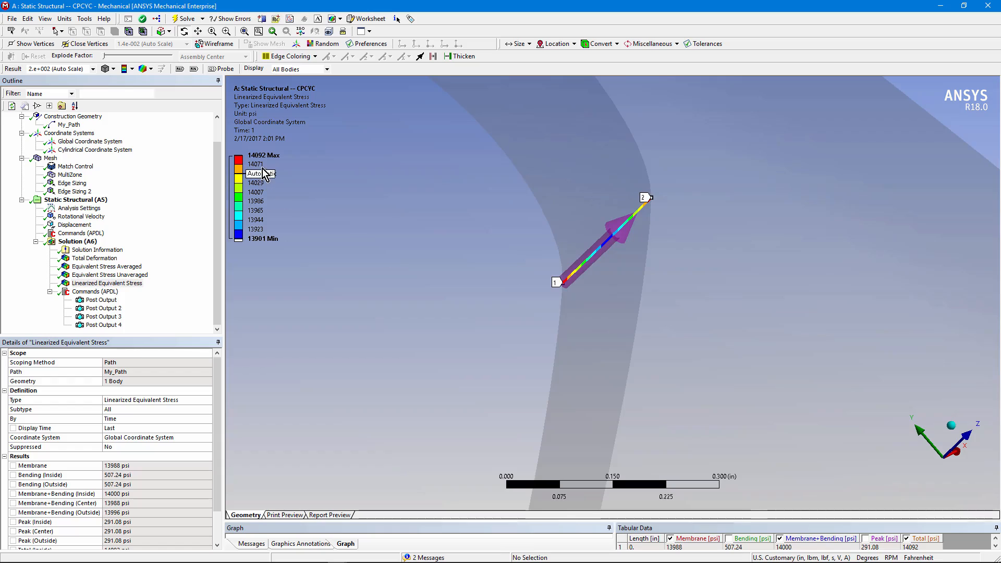
left_click_drag(354, 520, 362, 336)
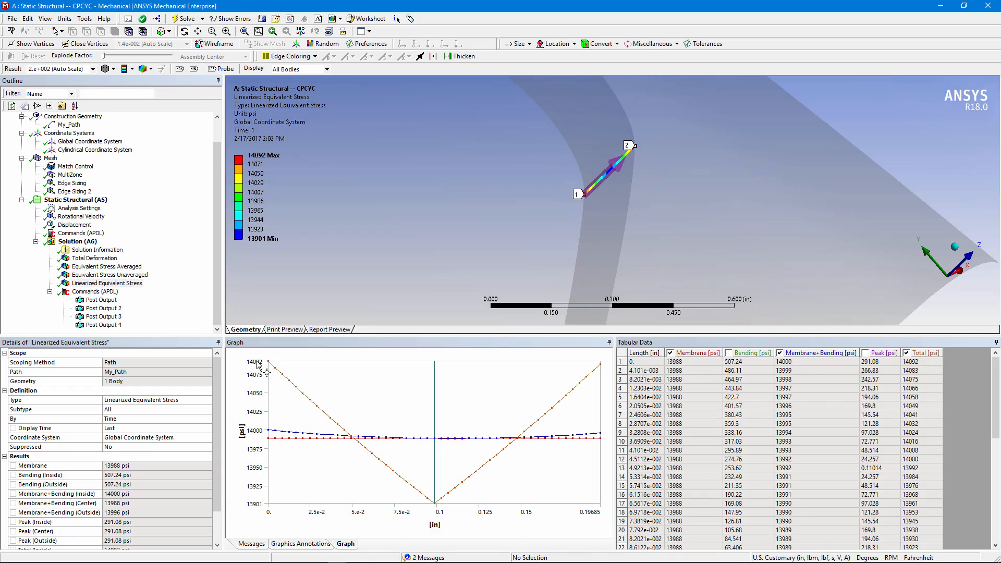